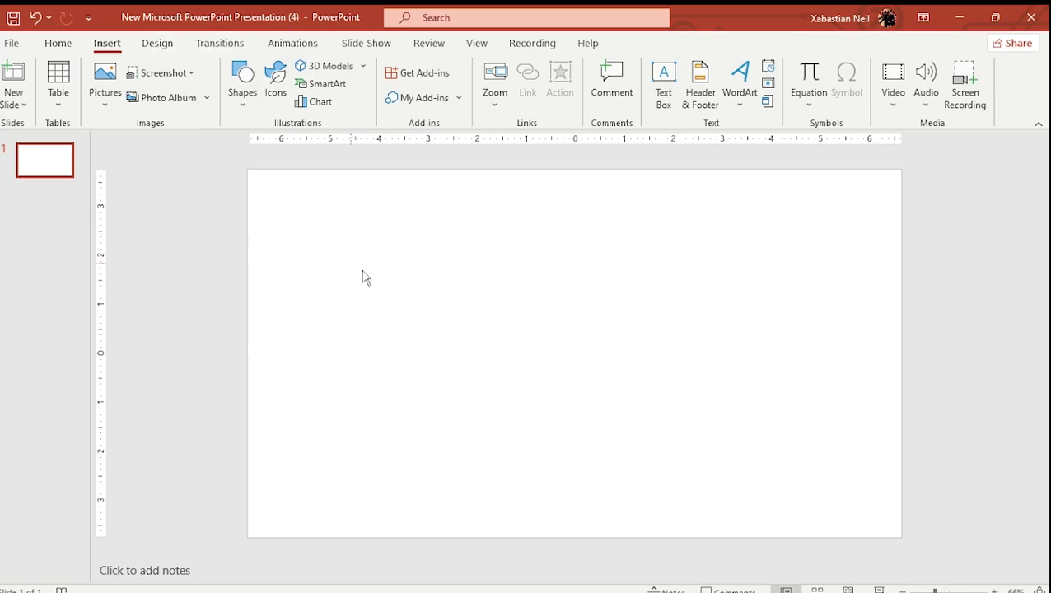
Step: Draw a 13.33" by 7.5" rectangle that covers the whole slide
scroll(368, 275, "down", 3)
scroll(369, 274, "up", 1)
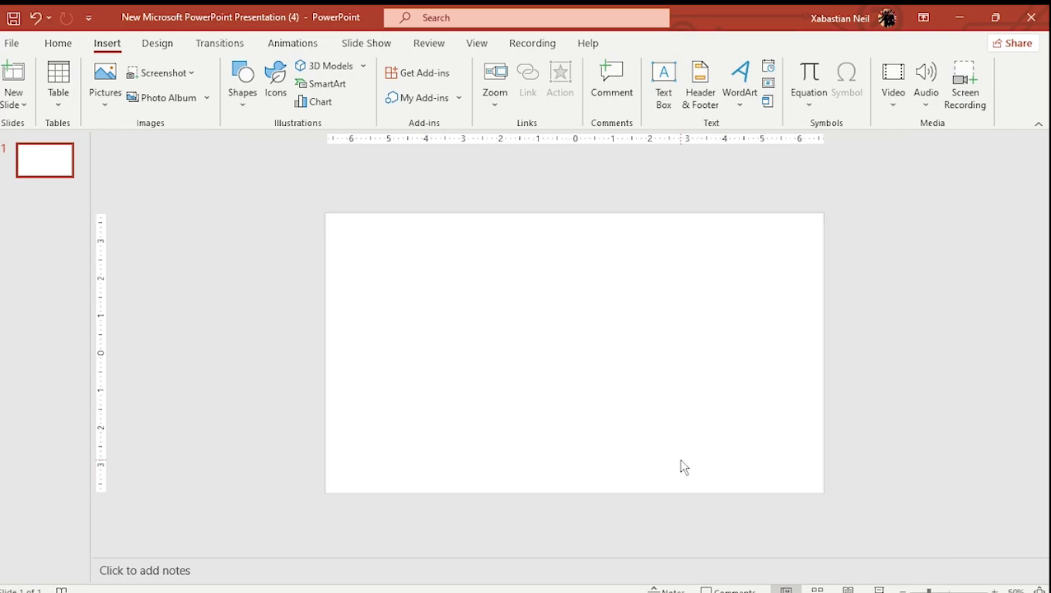
left_click(242, 79)
left_click(284, 161)
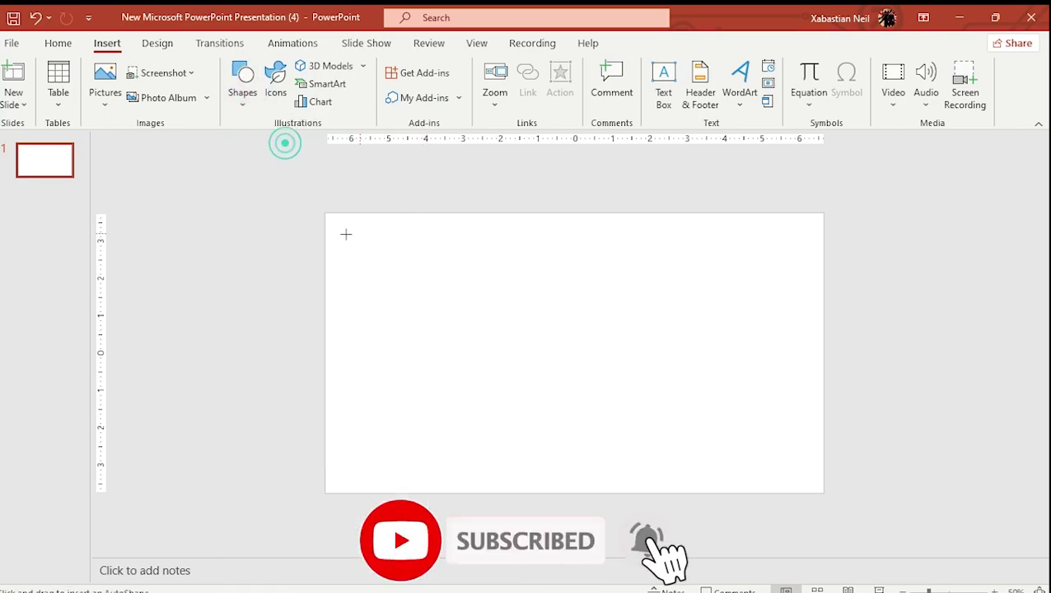
left_click_drag(324, 213, 822, 495)
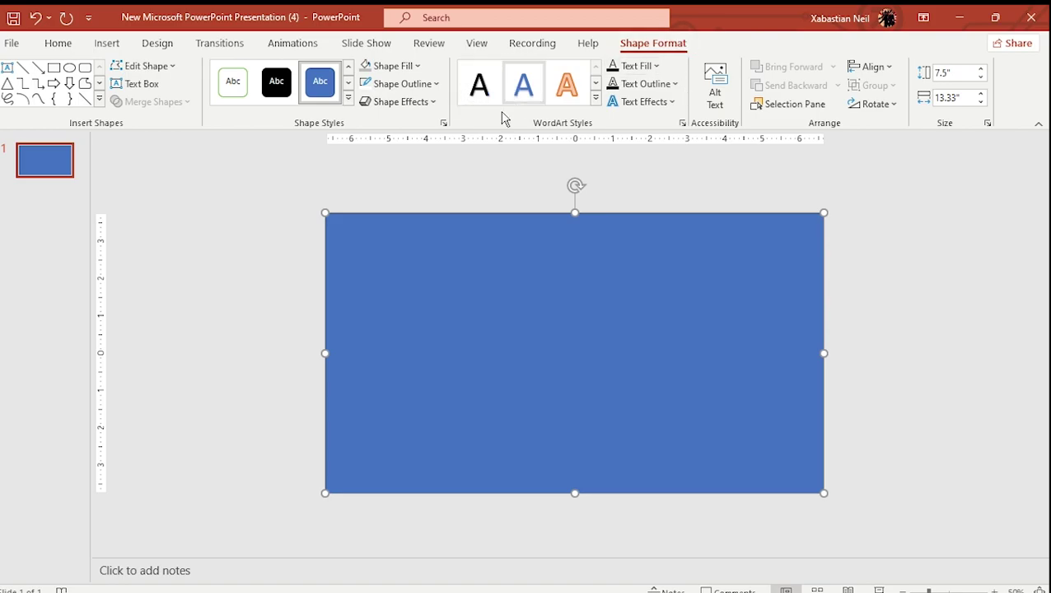
Step: Show the formatting options for the full-slide rectangle and remove its outline
right_click(610, 272)
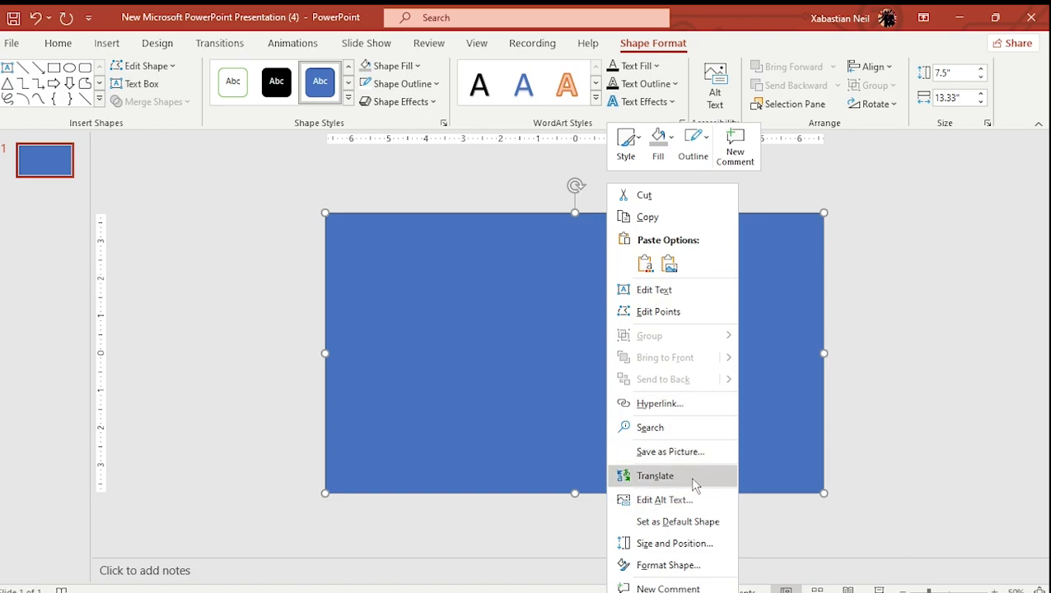
left_click(669, 565)
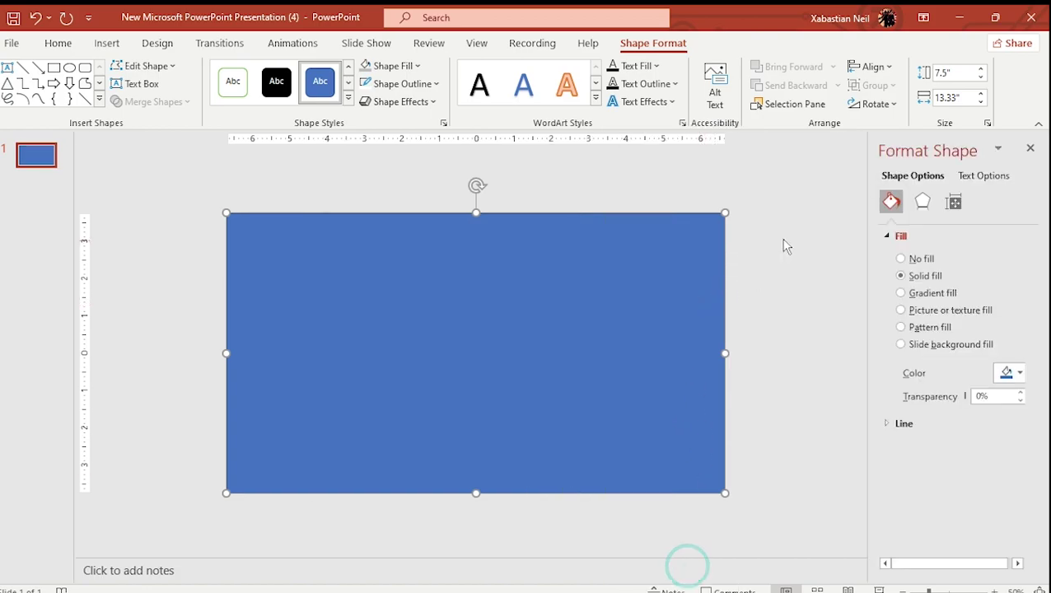
left_click(436, 85)
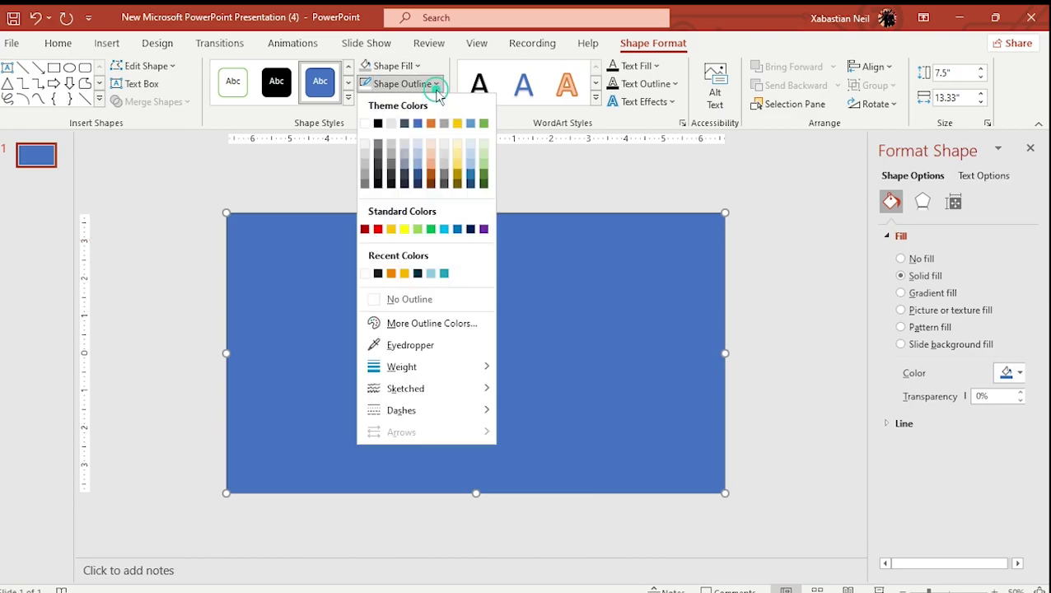
left_click(418, 300)
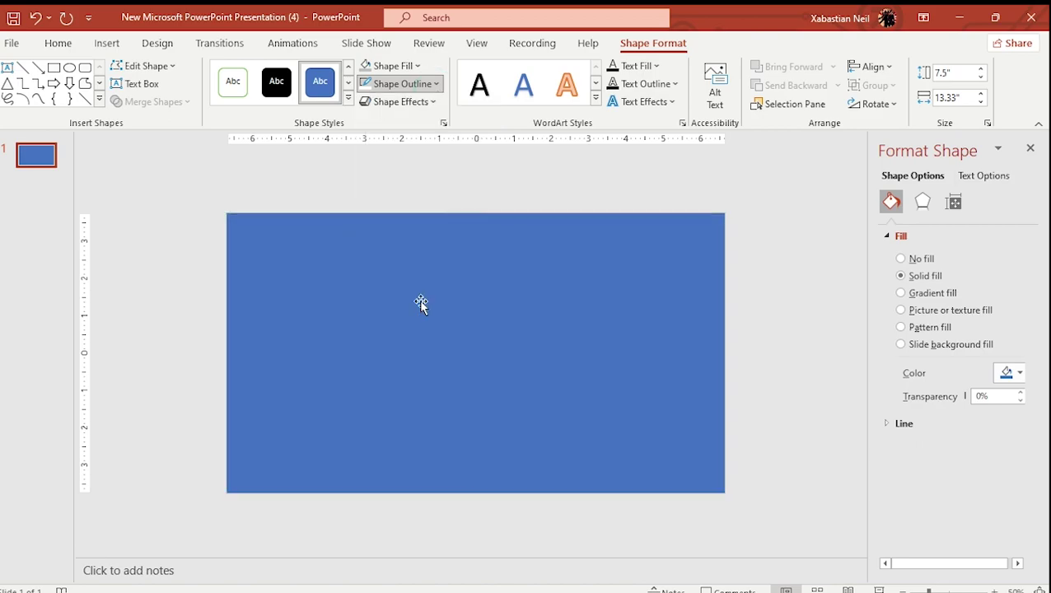
left_click(427, 103)
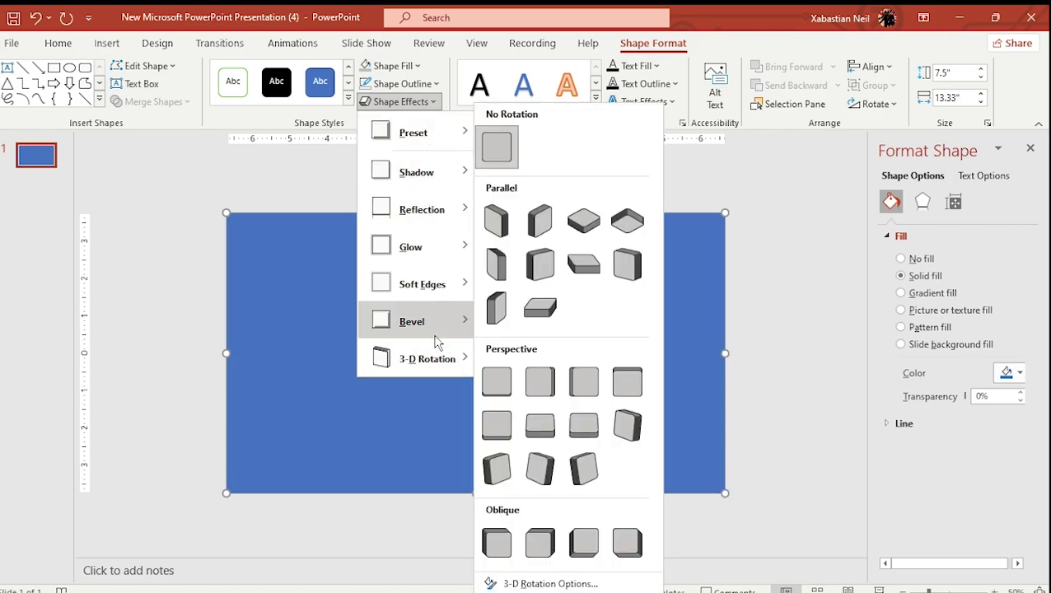
mouse_move(438, 176)
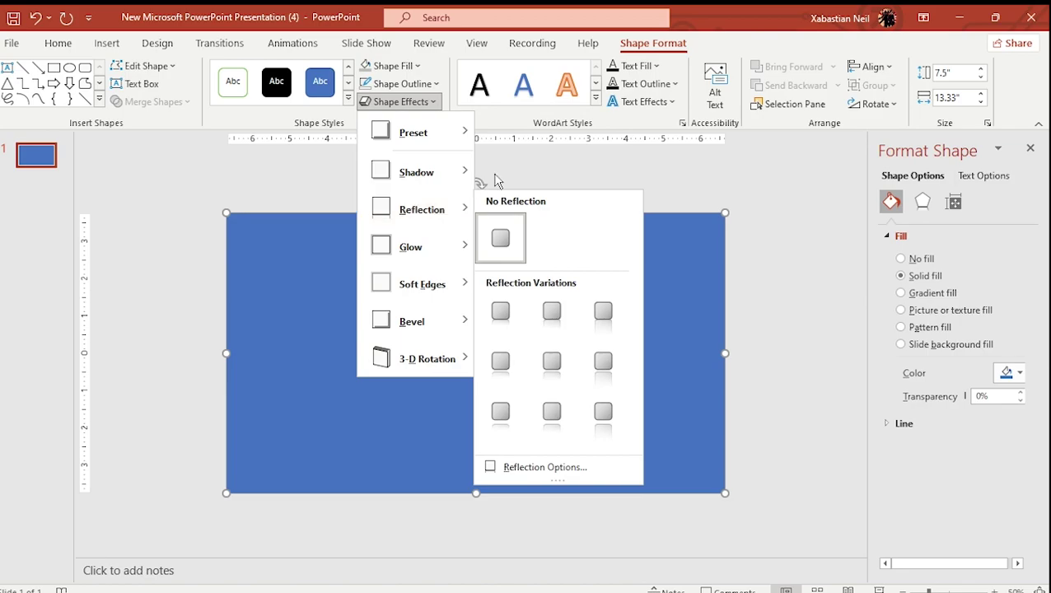
left_click(499, 169)
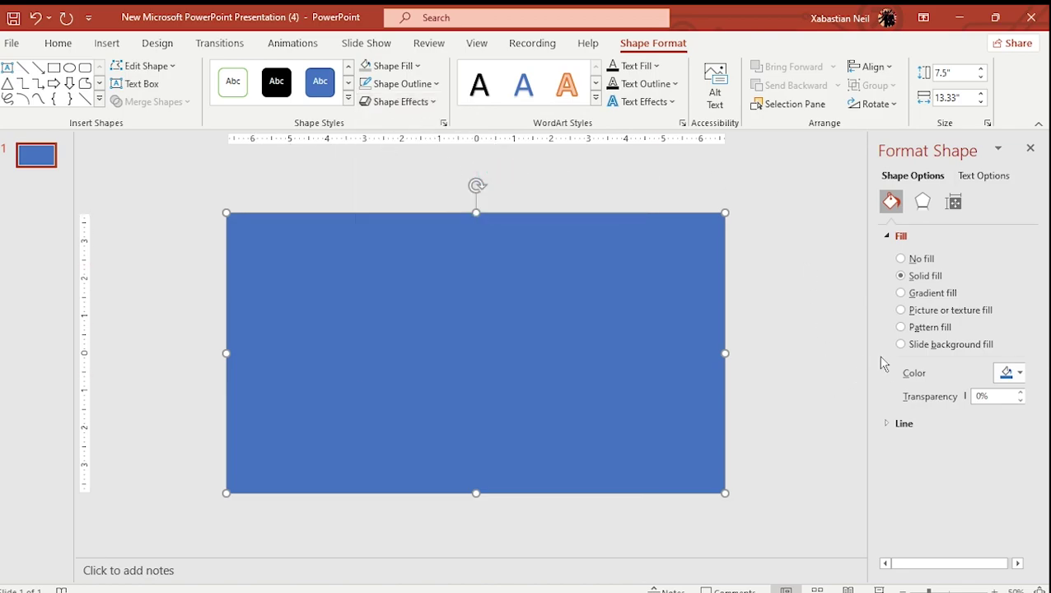
Step: Set the fill transparency of the full-slide rectangle to 35% and deselect it
left_click(987, 396)
left_click(1021, 394)
left_click(1021, 394)
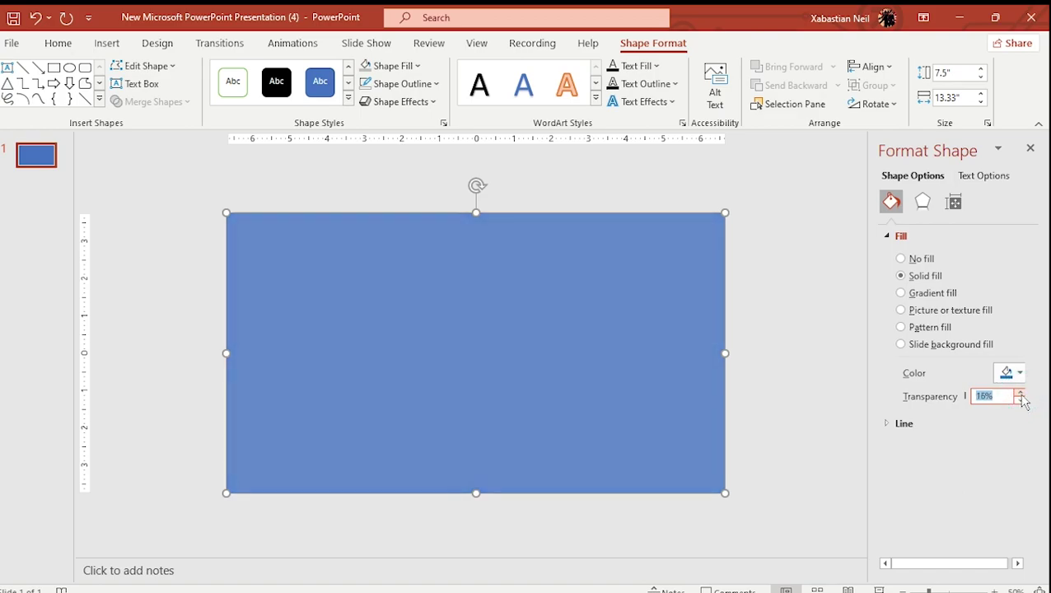
left_click(1021, 394)
left_click(1021, 394)
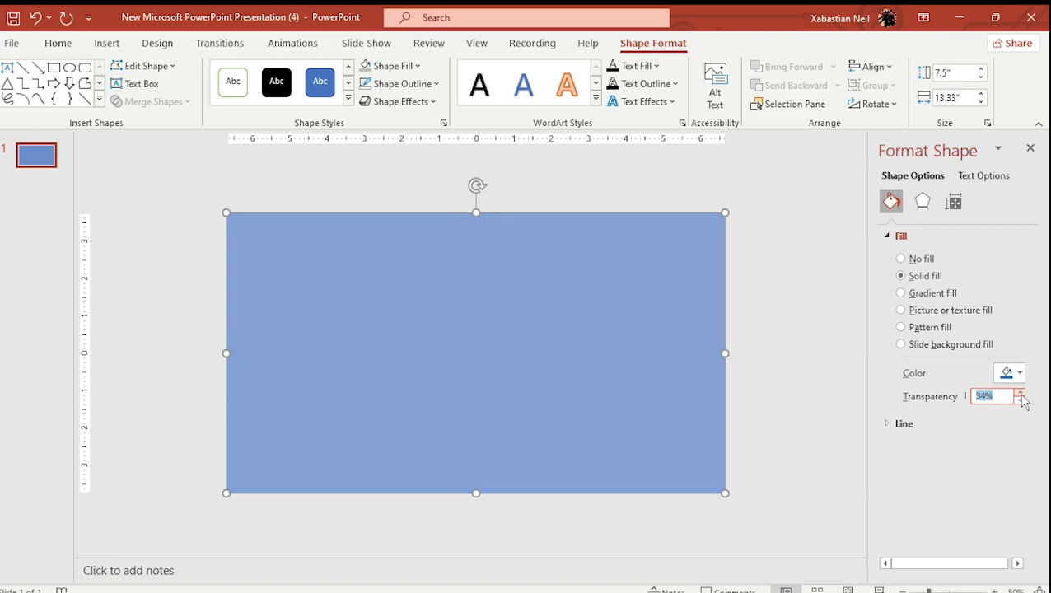
left_click(1021, 394)
left_click(760, 364)
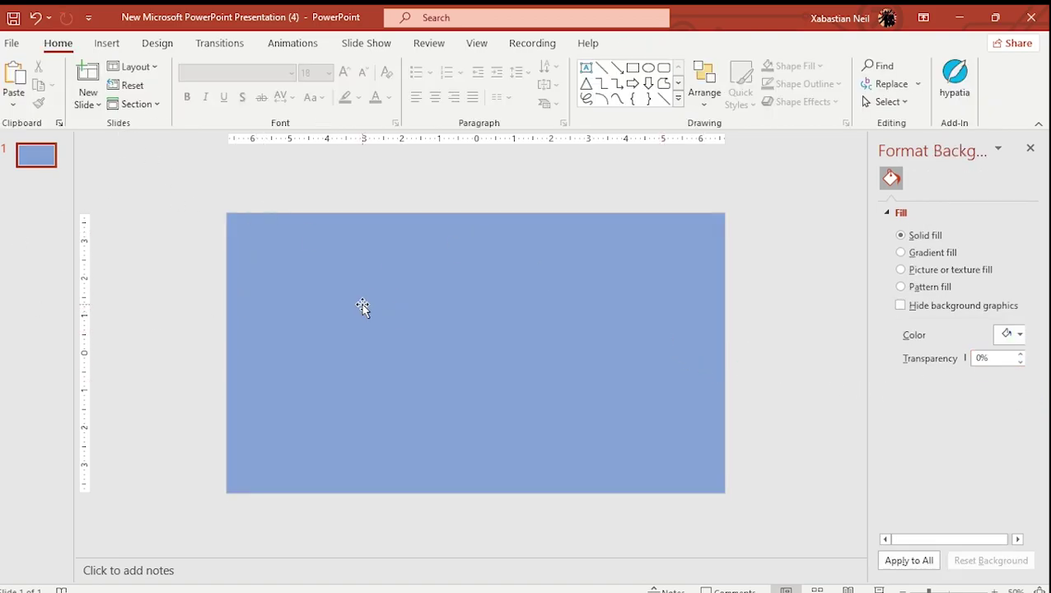
Step: Duplicate the rectangle, tilt the copy counterclockwise, enlarge it to about 10.44" high and lay it over the slide's upper-left part
left_click_drag(464, 364, 359, 338)
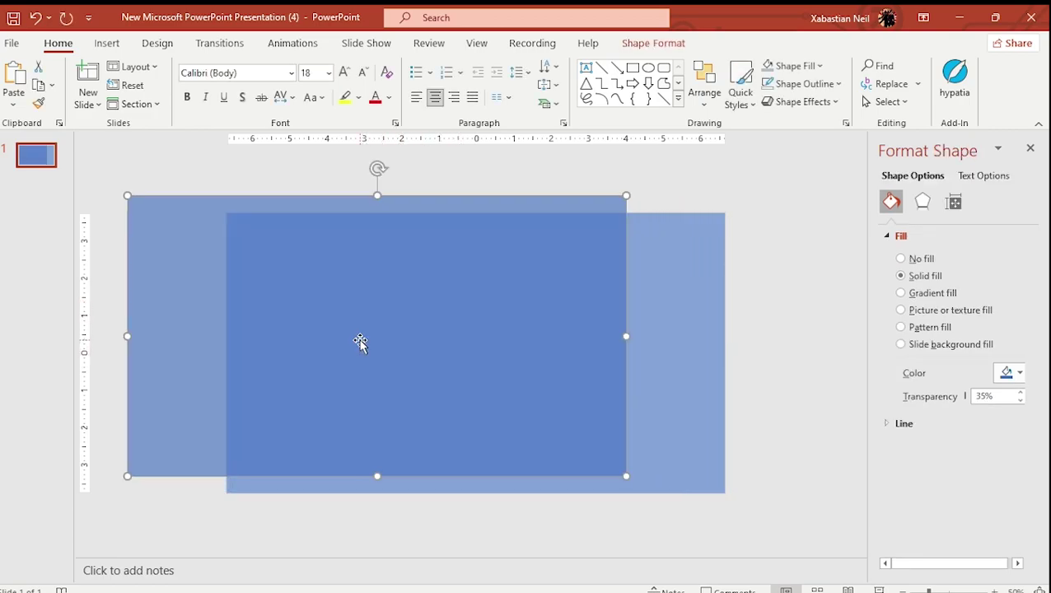
left_click_drag(374, 165, 161, 199)
left_click(406, 291)
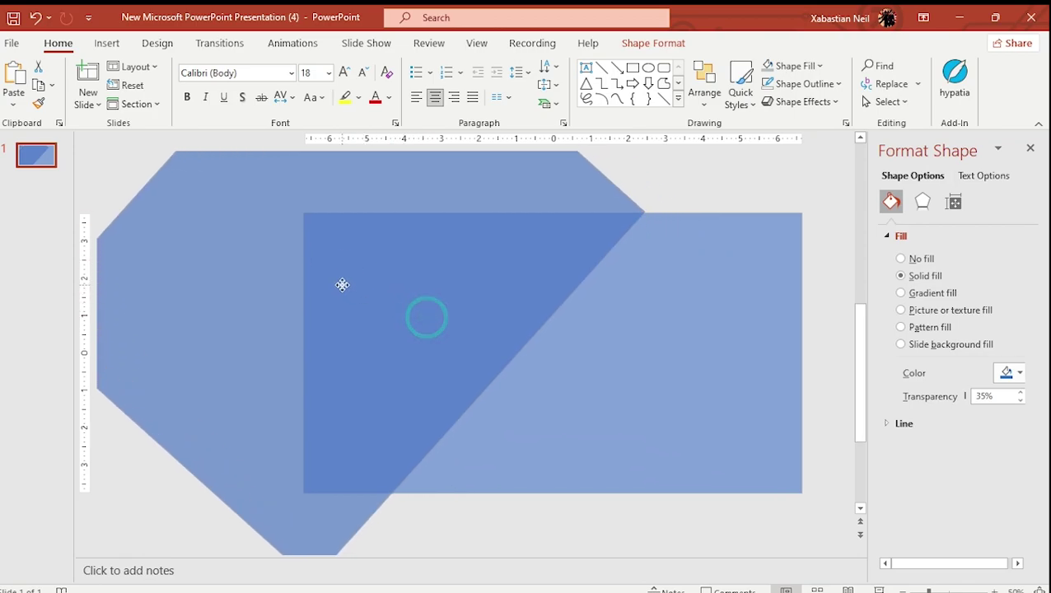
Step: Turn on the drawing guides for the slide
left_click(477, 43)
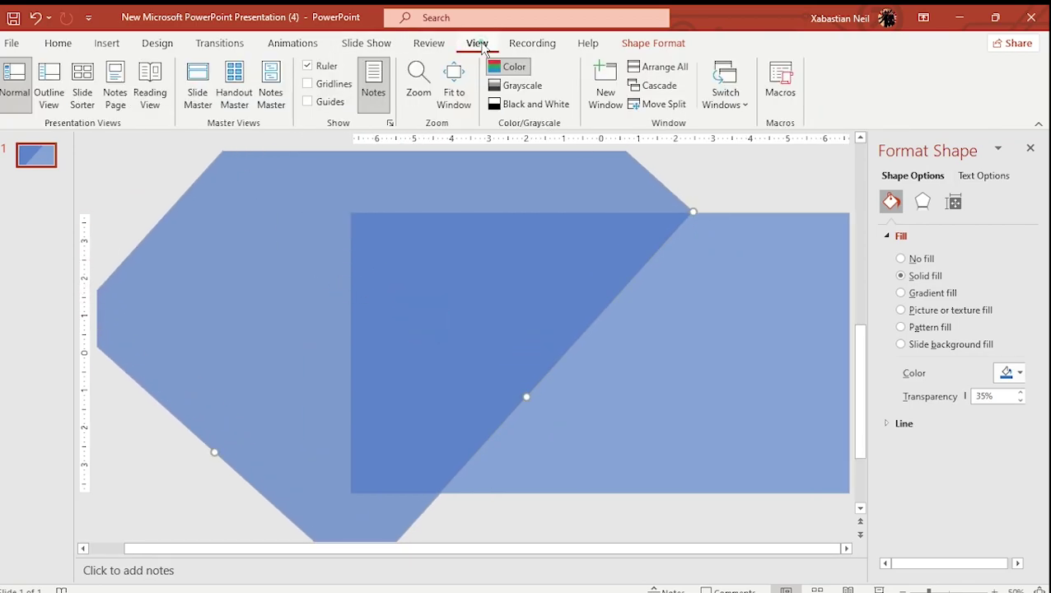
left_click(310, 100)
scroll(516, 290, "down", 2)
Step: Steepen the tilted copy and shift it so its edge runs diagonally from near the slide's top centre to its lower-left quarter
left_click_drag(472, 319, 468, 315)
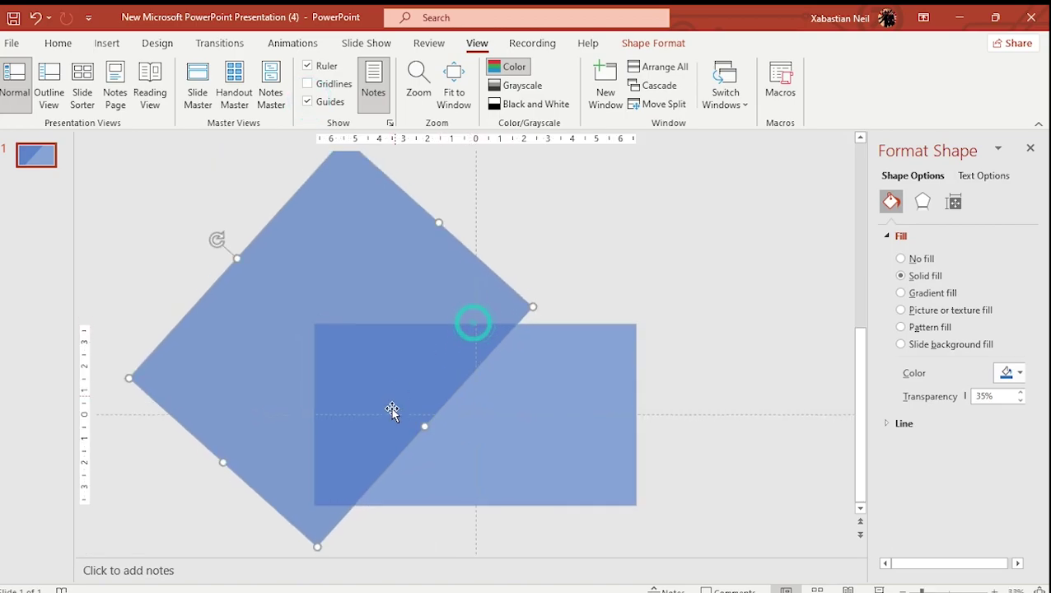
mouse_move(214, 239)
left_mouse_down()
mouse_move(215, 268)
mouse_move(208, 255)
left_mouse_up()
mouse_move(258, 330)
left_mouse_down()
mouse_move(280, 338)
mouse_move(275, 326)
left_mouse_up()
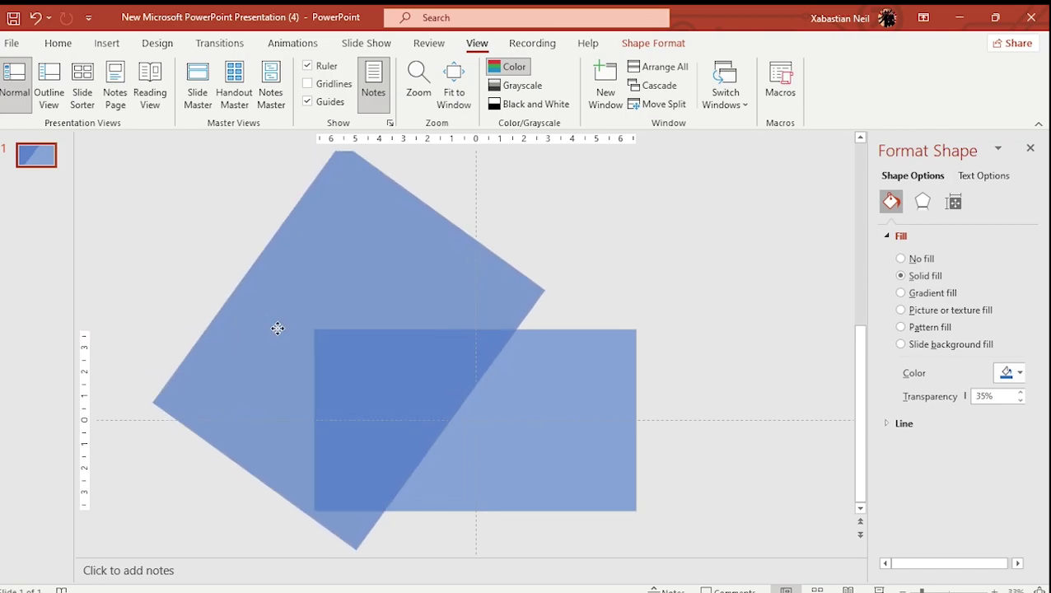
left_click(234, 319)
left_click_drag(229, 256, 217, 274)
left_click_drag(282, 294, 245, 311)
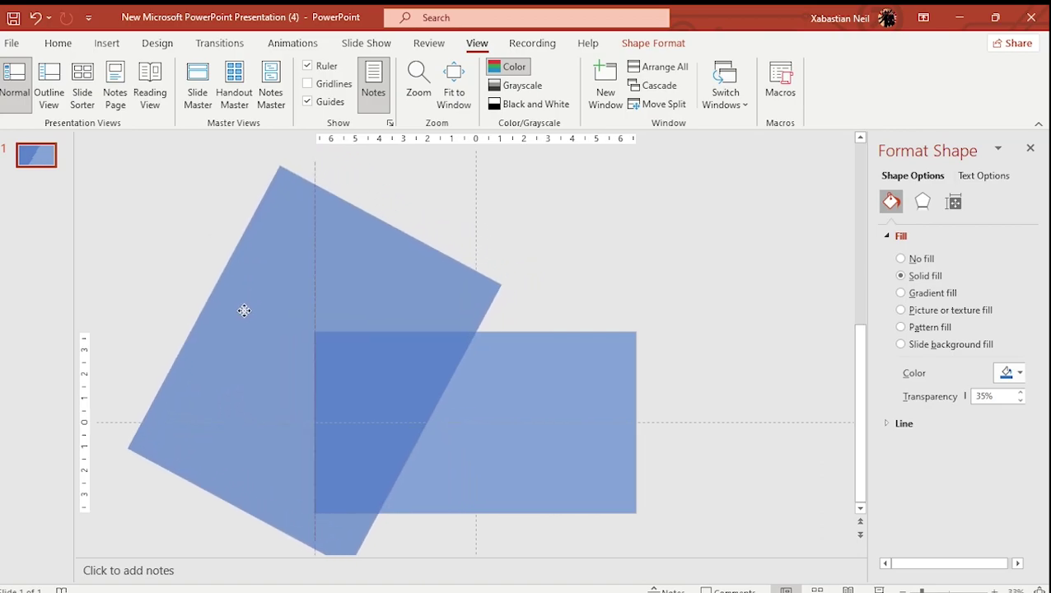
left_click_drag(244, 310, 250, 307)
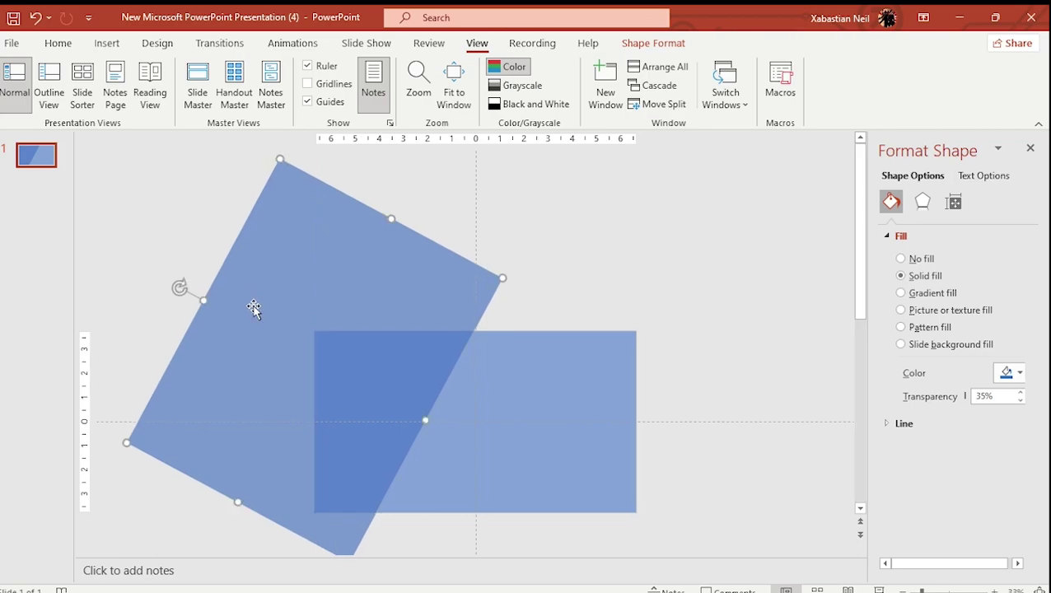
left_click(174, 289)
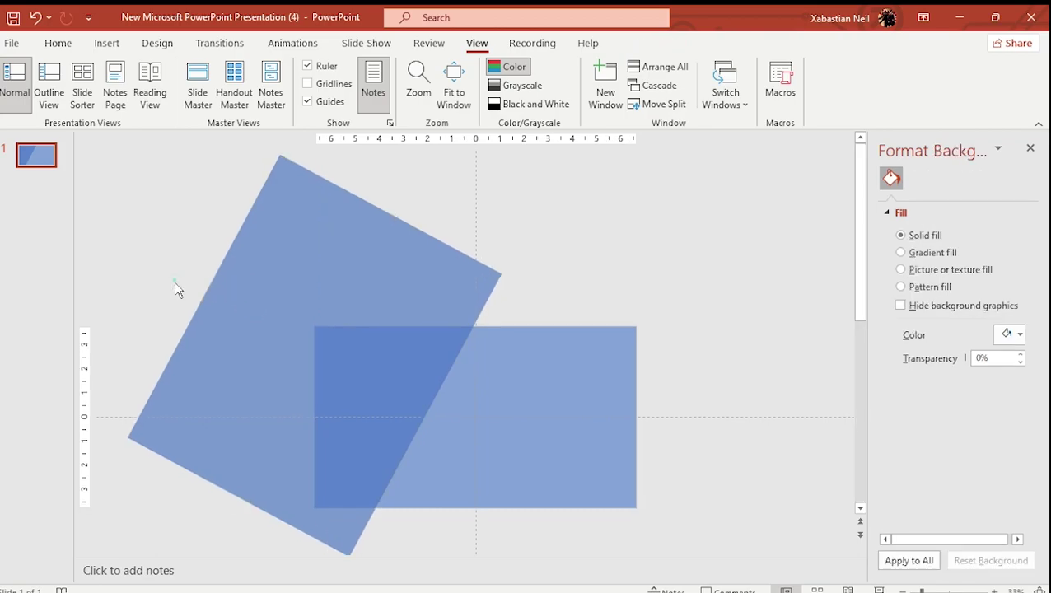
left_click(244, 306)
left_click_drag(182, 284, 242, 297)
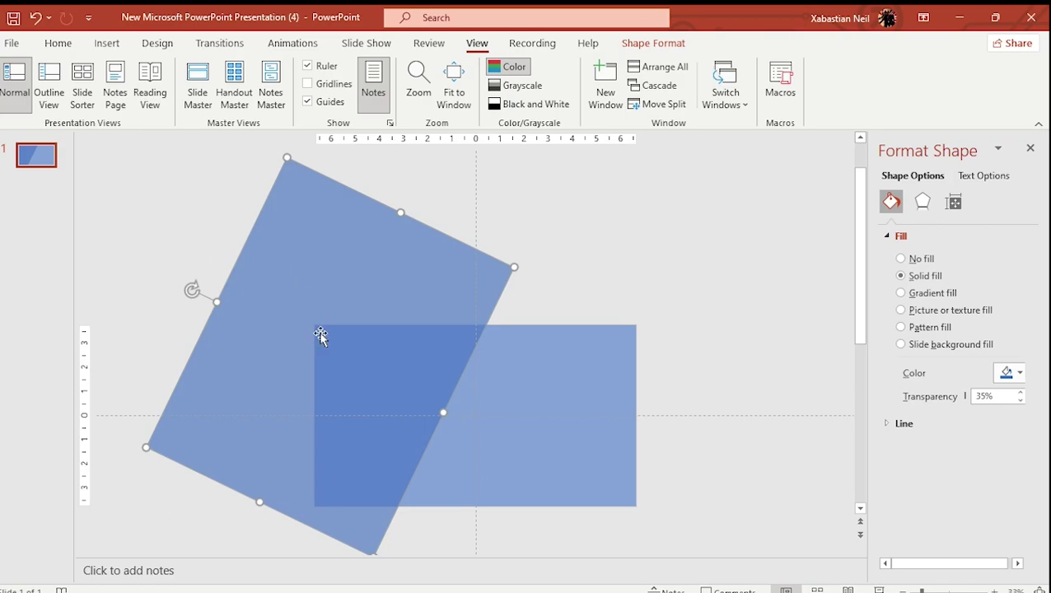
Step: Duplicate the tilted rectangle, rotate the copy slightly steeper and overlap it with the original so their edges meet near the slide's bottom
left_click_drag(375, 371, 346, 356)
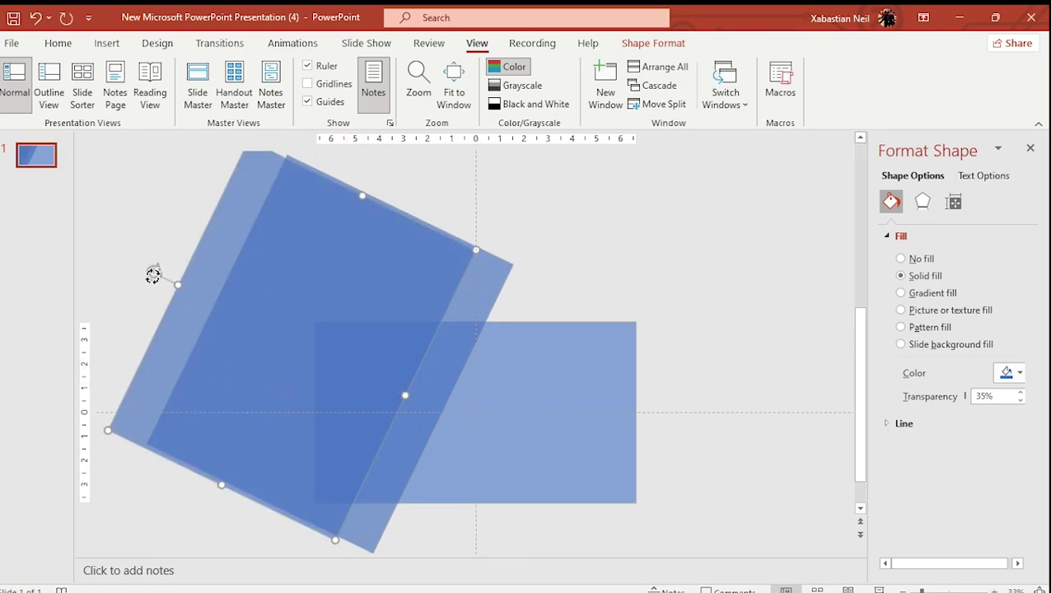
left_click_drag(153, 276, 148, 265)
left_click_drag(270, 311, 282, 328)
Step: Copy both tilted rectangles onto the slide's right half and slightly adjust the second copy's rotation, leaving a diagonal band in between
left_click_drag(378, 348, 737, 404)
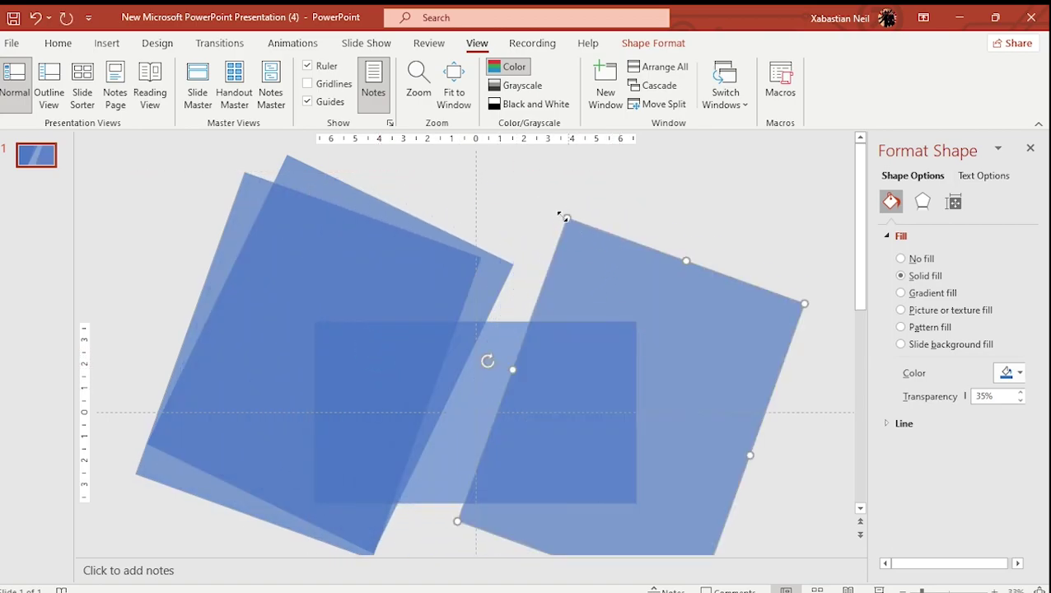
left_click_drag(624, 385, 601, 407)
left_click_drag(484, 290, 754, 384)
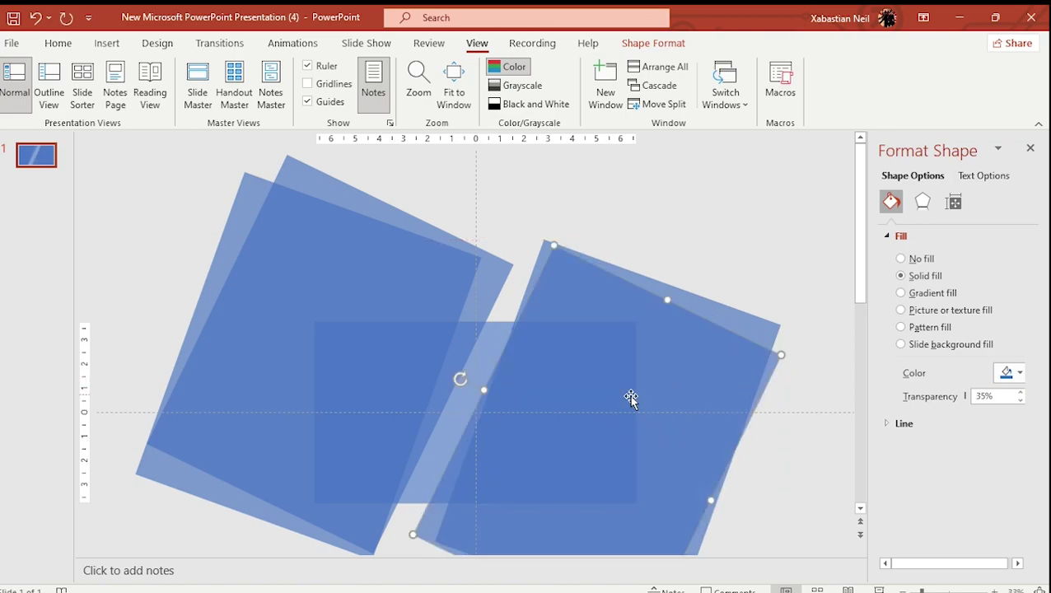
mouse_move(461, 378)
left_mouse_down()
mouse_move(472, 376)
mouse_move(463, 373)
left_mouse_up()
left_click(674, 248)
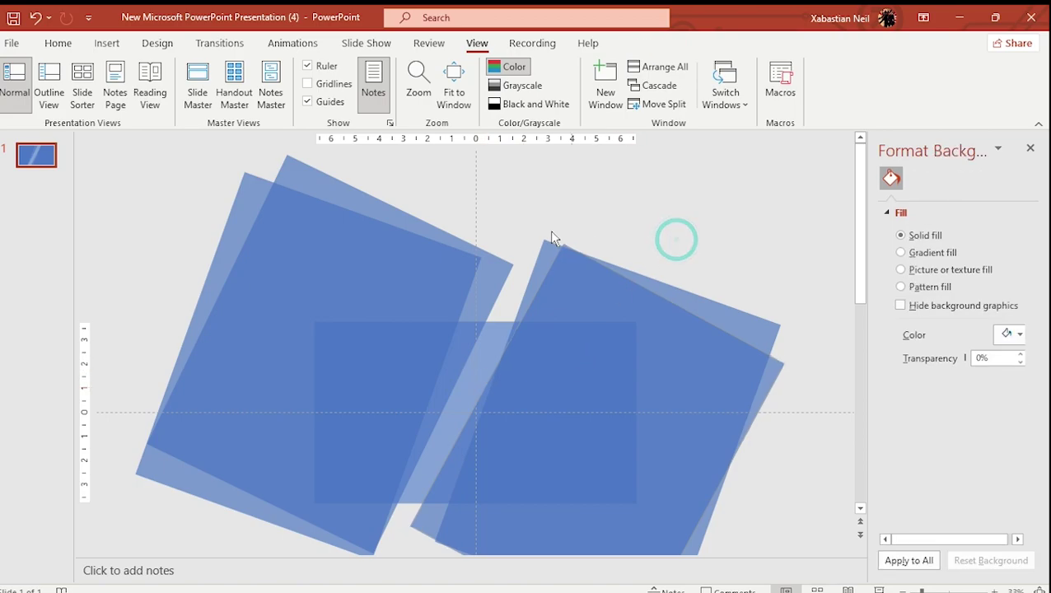
Step: Fine-tune the position and angle of the tilted rectangles on both sides of the diagonal band
left_click(582, 341)
left_click_drag(456, 384, 469, 383)
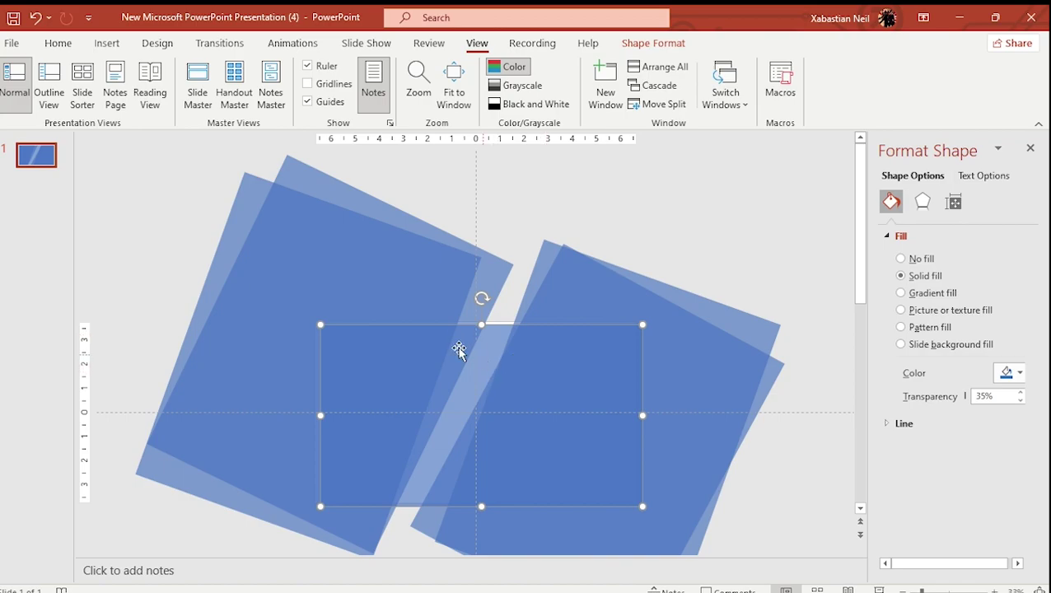
left_click(529, 226)
left_click_drag(491, 377, 460, 375)
left_click(699, 366)
left_click(714, 244)
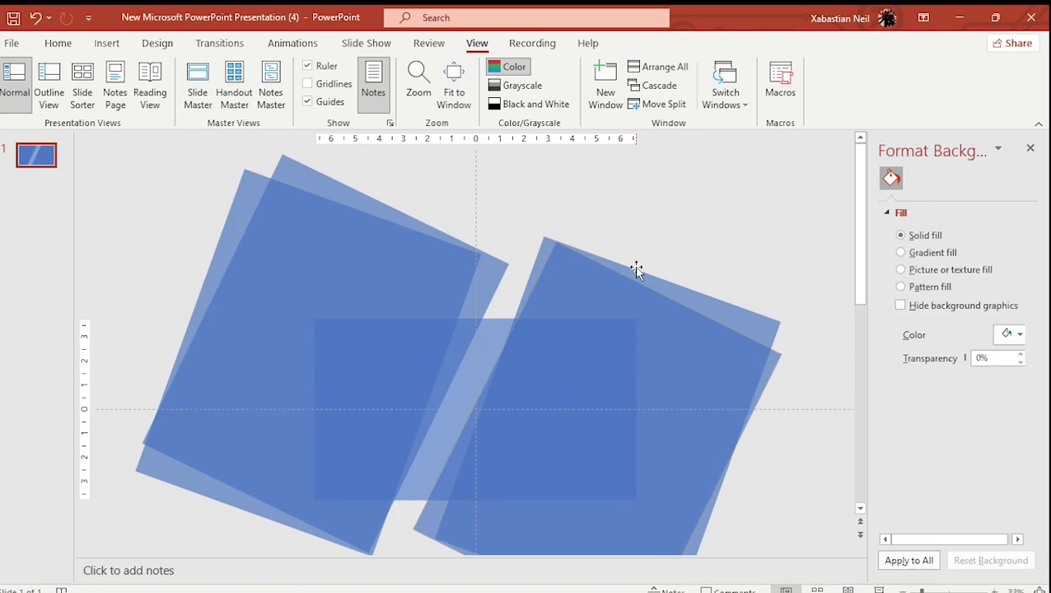
left_click(338, 234)
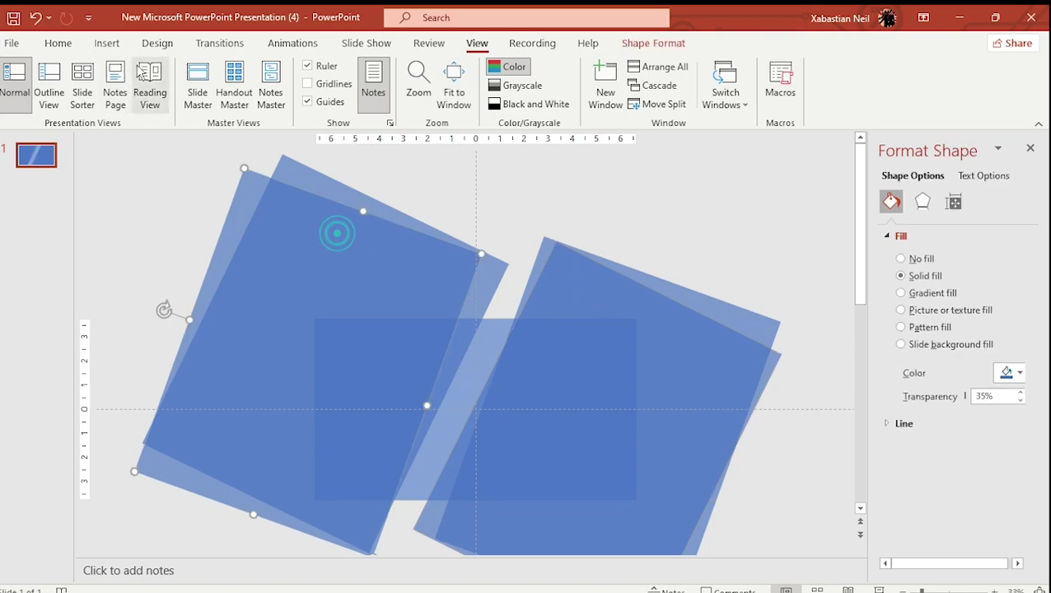
left_click(116, 45)
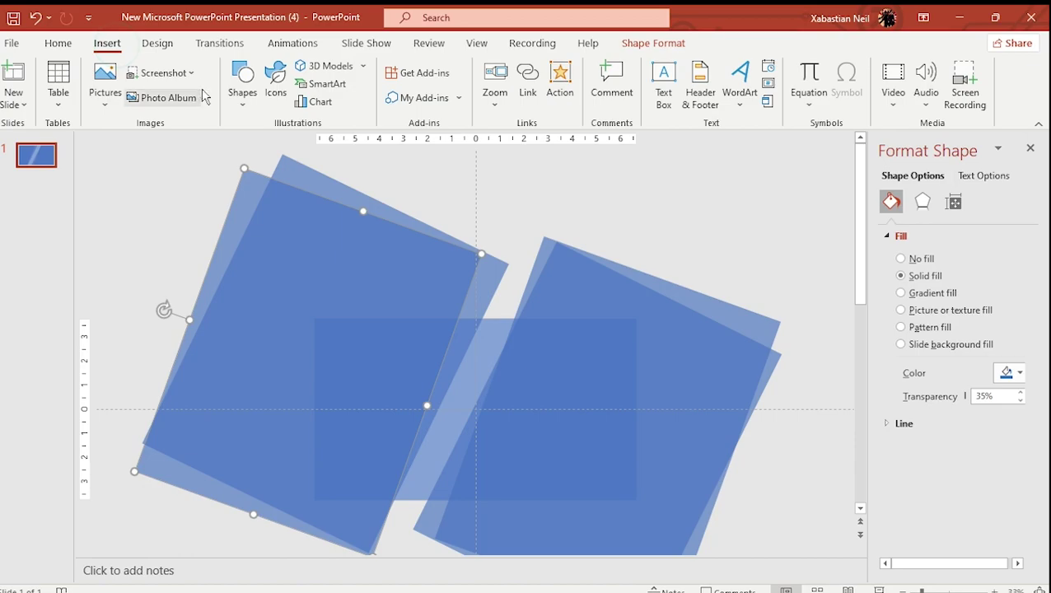
left_click(242, 83)
left_click(117, 211)
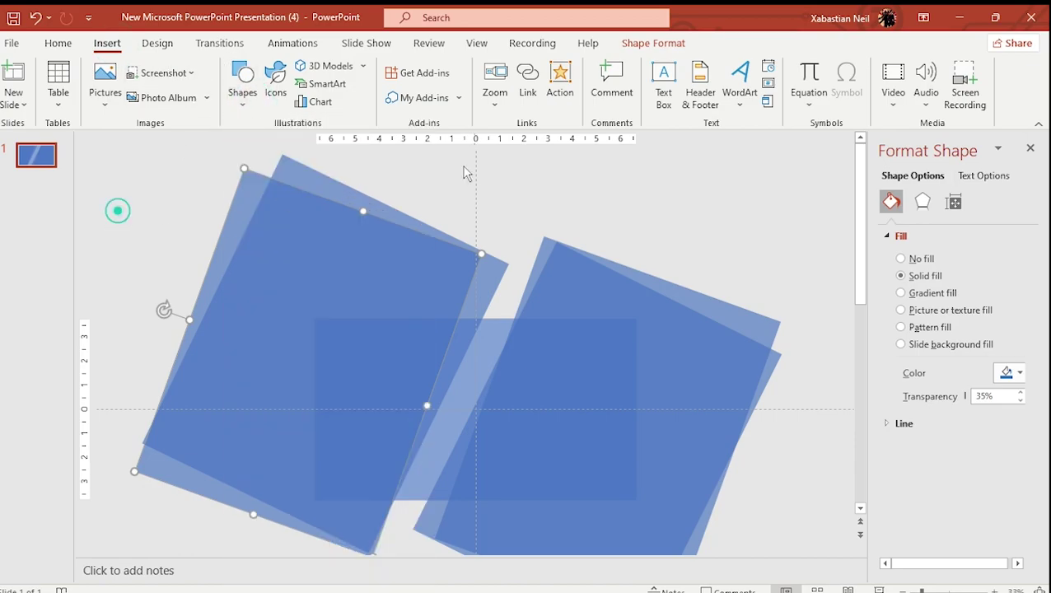
Step: Try to subtract the overlapping rectangles from each other with Merge Shapes, and undo the subtraction
left_click(647, 43)
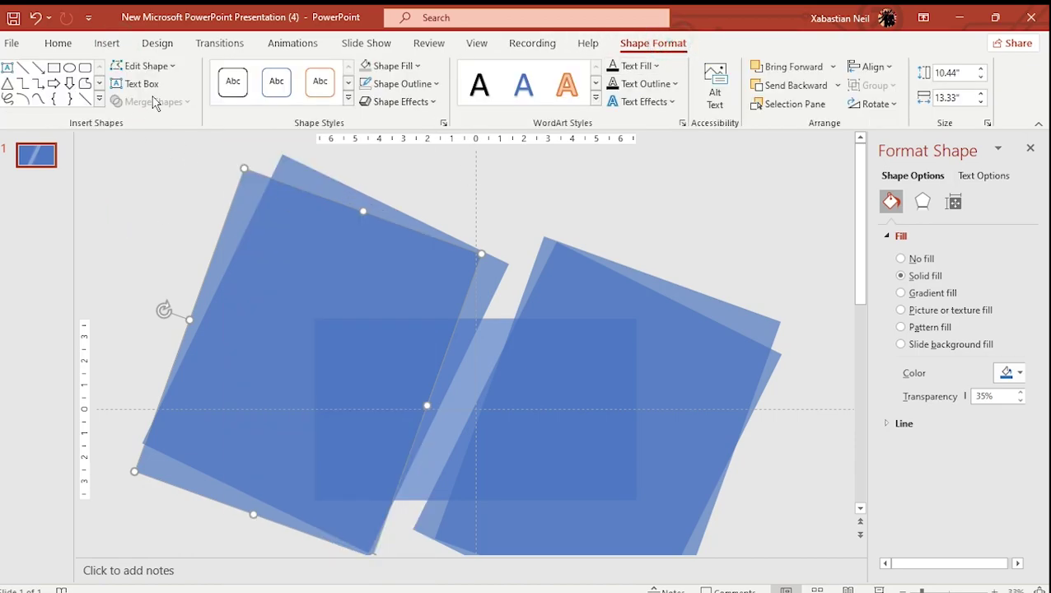
left_click(555, 291)
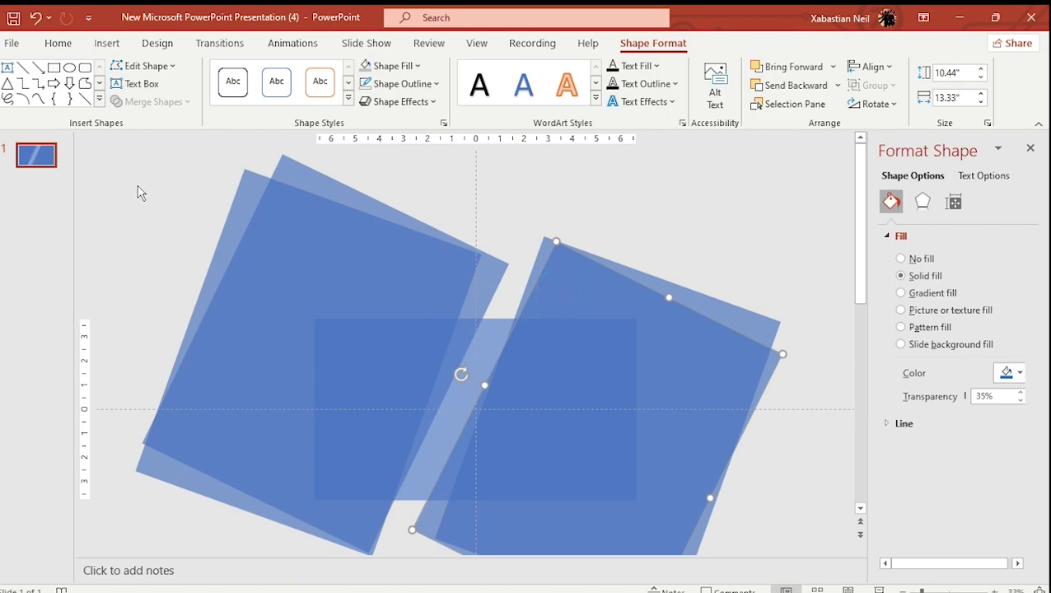
left_click_drag(105, 158, 789, 559)
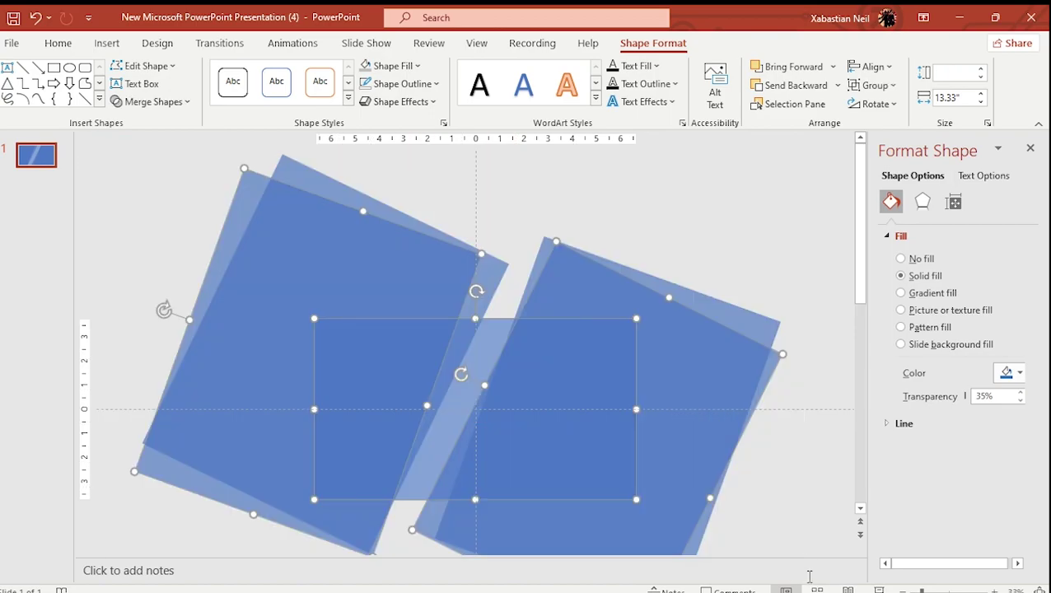
left_click(180, 102)
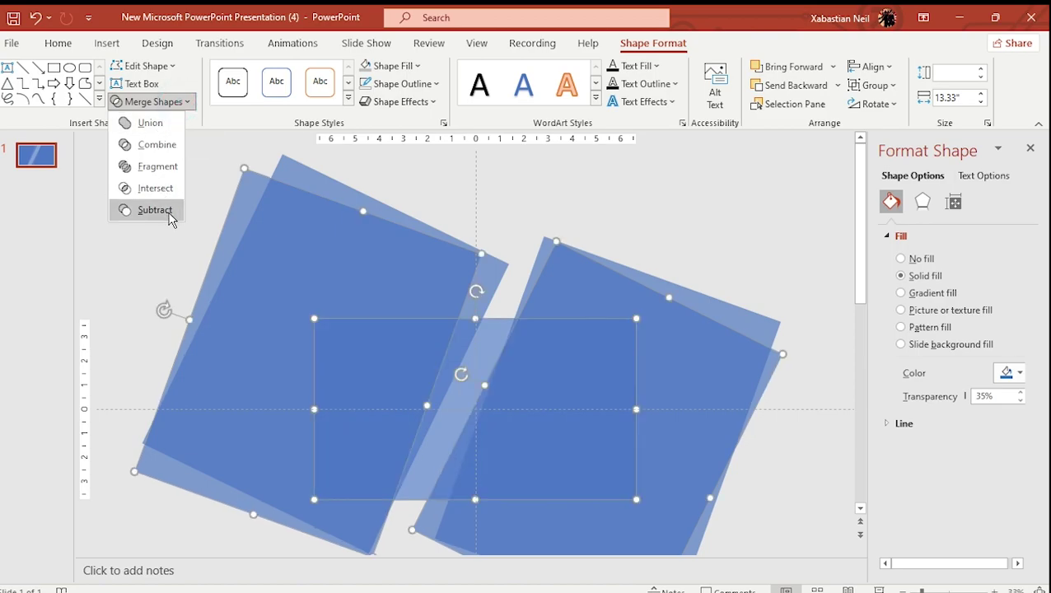
left_click(140, 210)
left_click(169, 219)
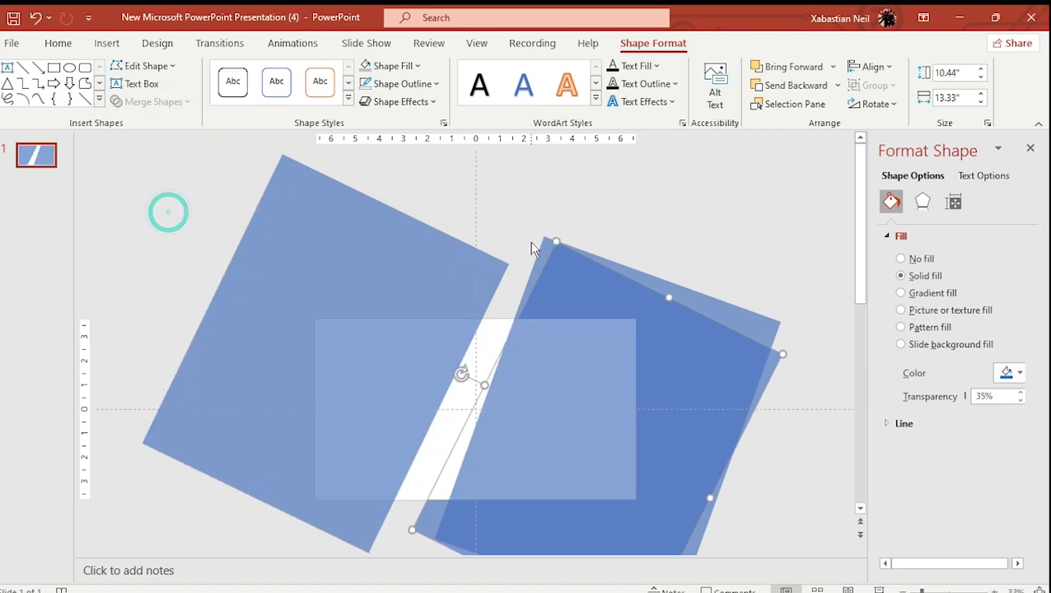
left_click(43, 18)
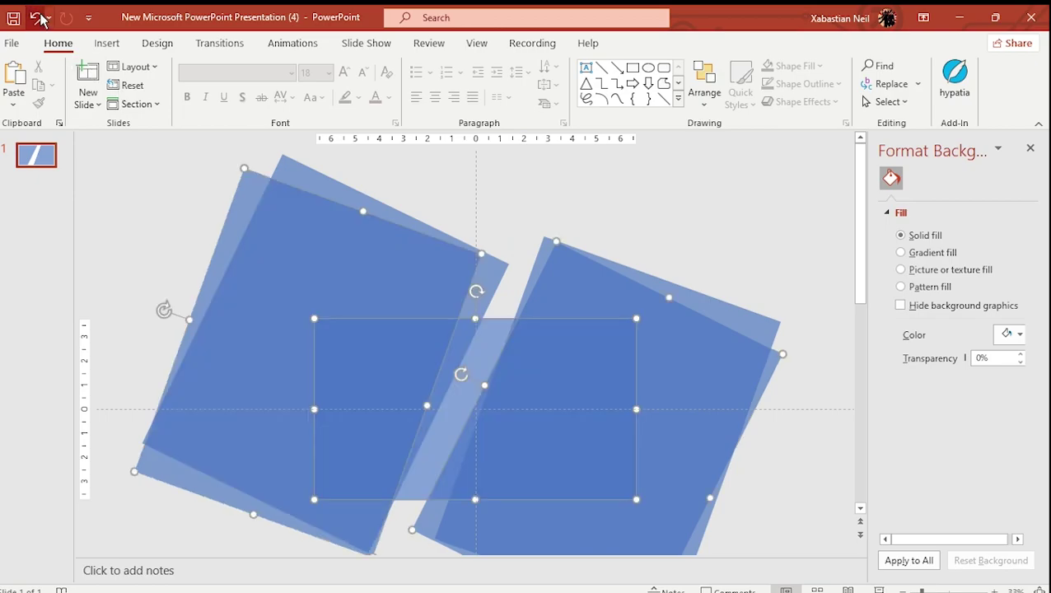
Step: Preview the Merge Shapes operations, including Union and Subtract, on all the overlapping rectangles
left_click(169, 102)
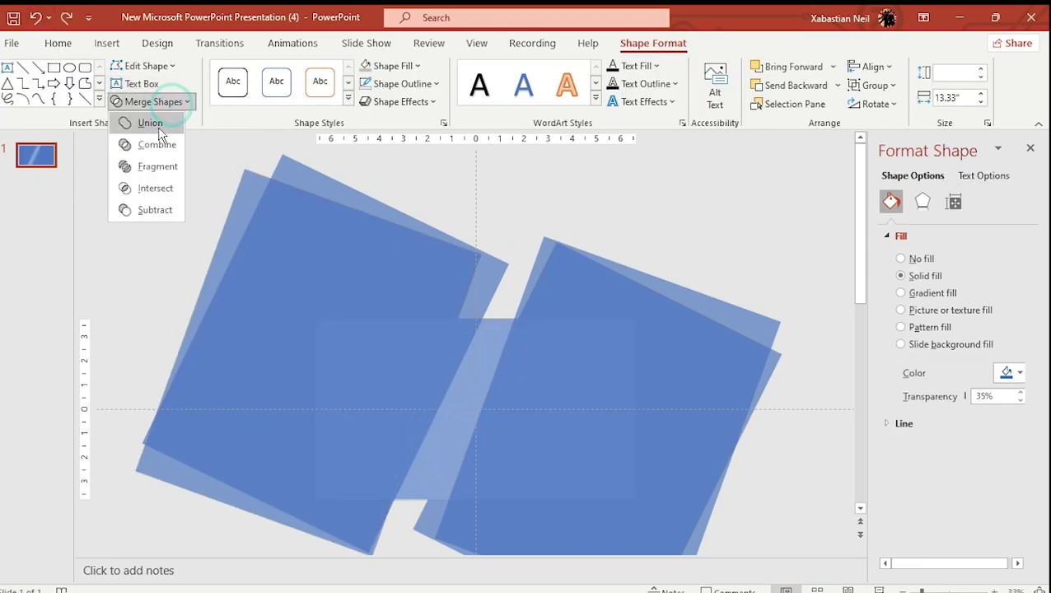
left_click(163, 123)
left_click(608, 181)
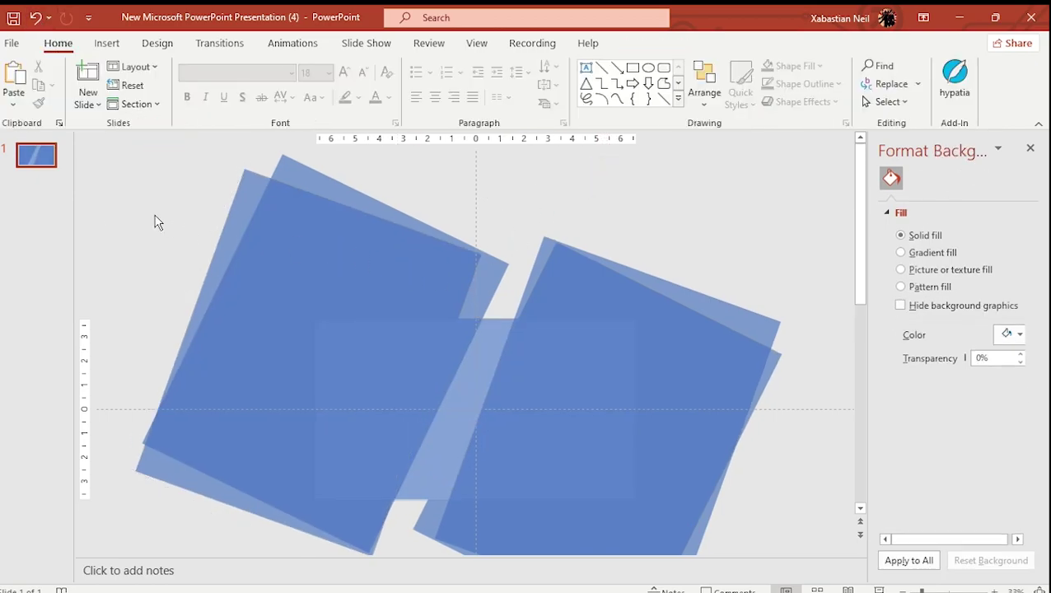
left_click(137, 103)
left_click(22, 208)
key("ctrl+a")
left_click(654, 43)
left_click(150, 102)
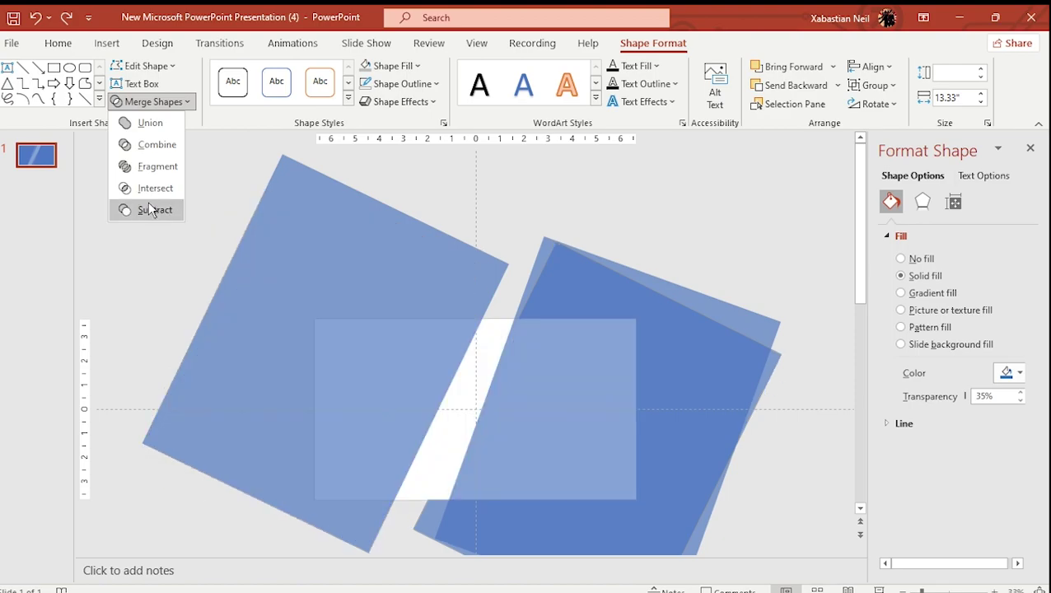
left_click(606, 196)
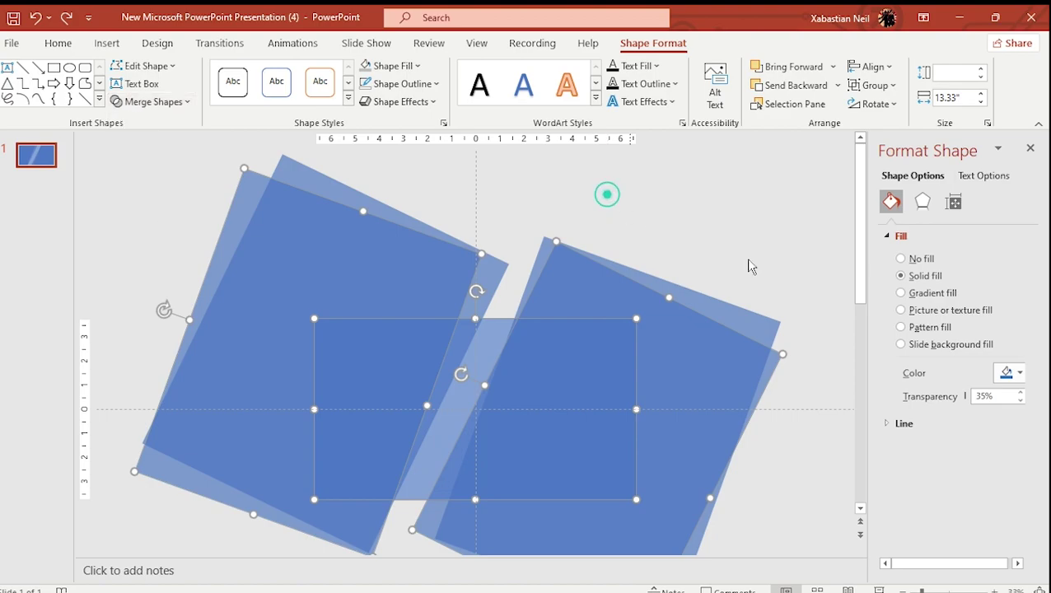
left_click(794, 247)
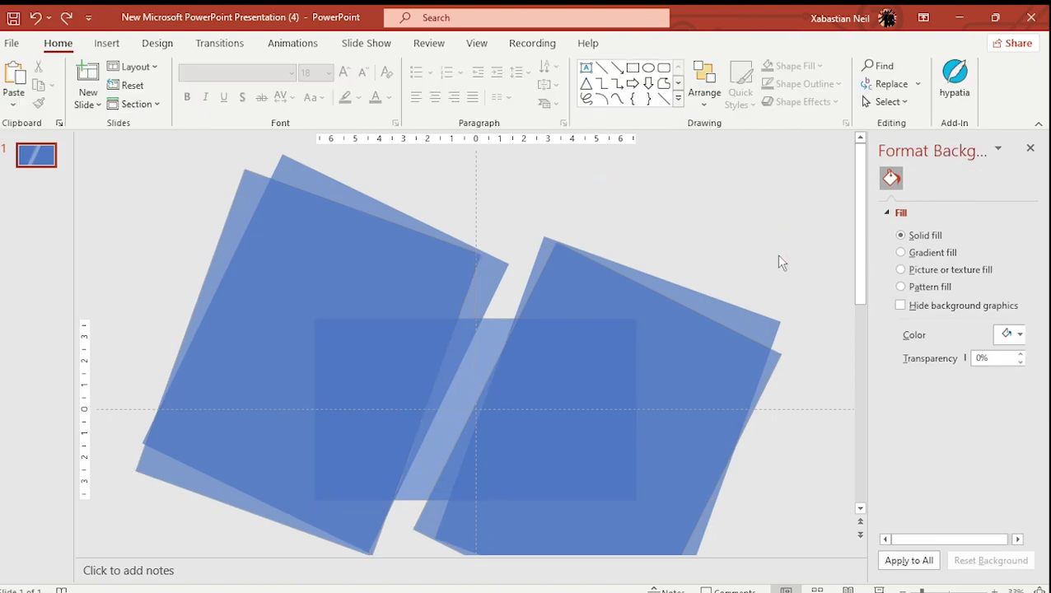
Step: Fill the front tilted rectangle on each side of the diagonal band with the dark orange-brown theme colour
left_click(235, 302)
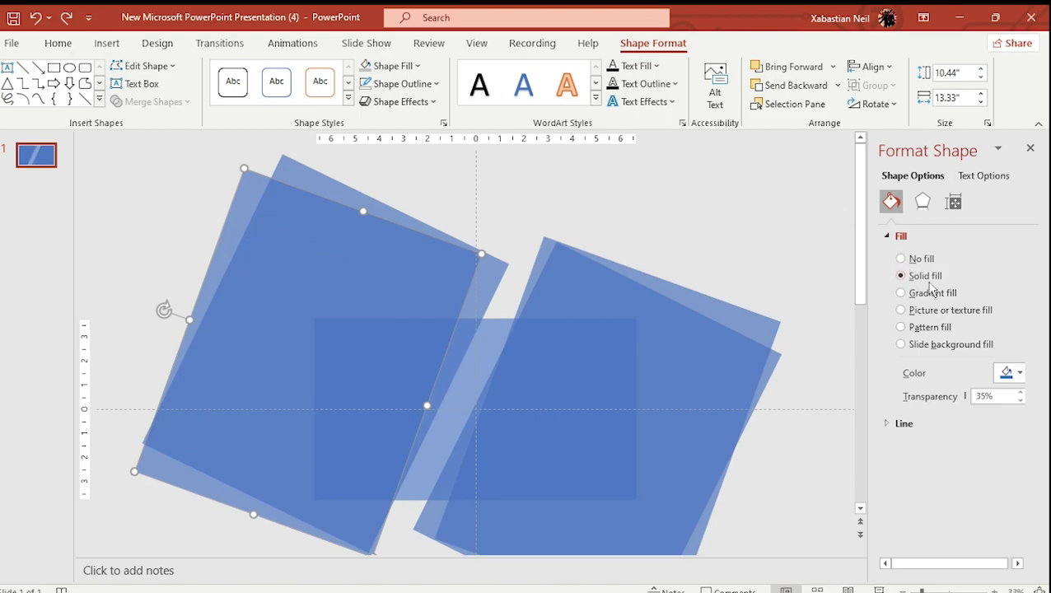
left_click(1008, 372)
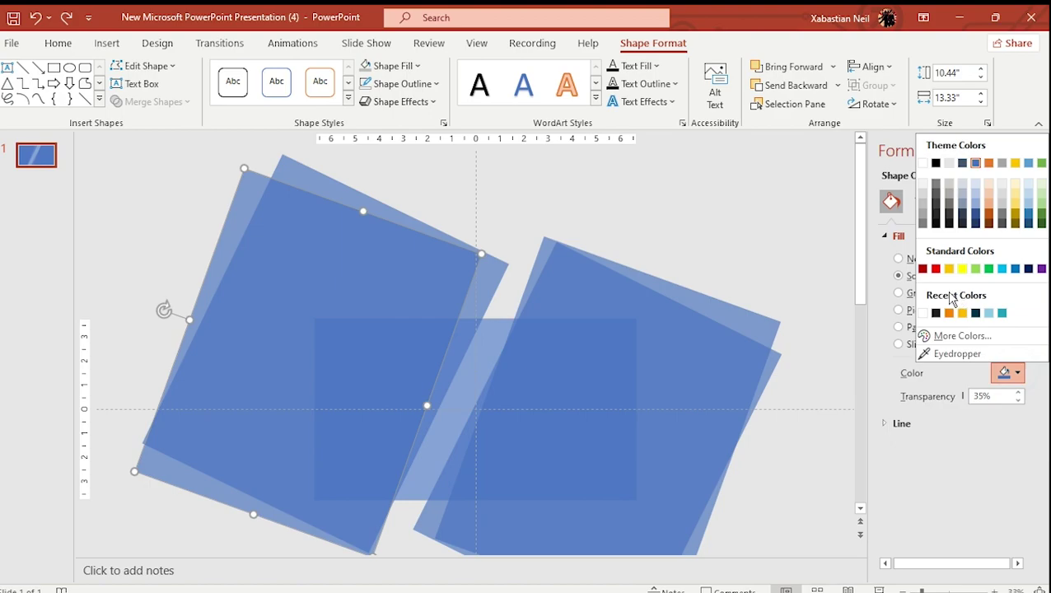
left_click(989, 221)
left_click(659, 370)
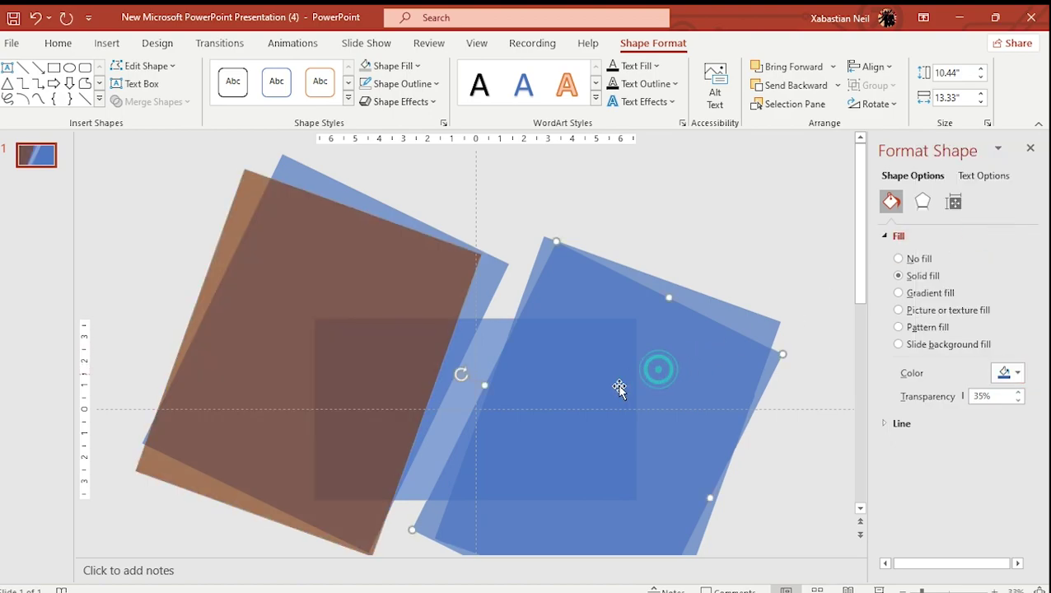
left_click(1009, 373)
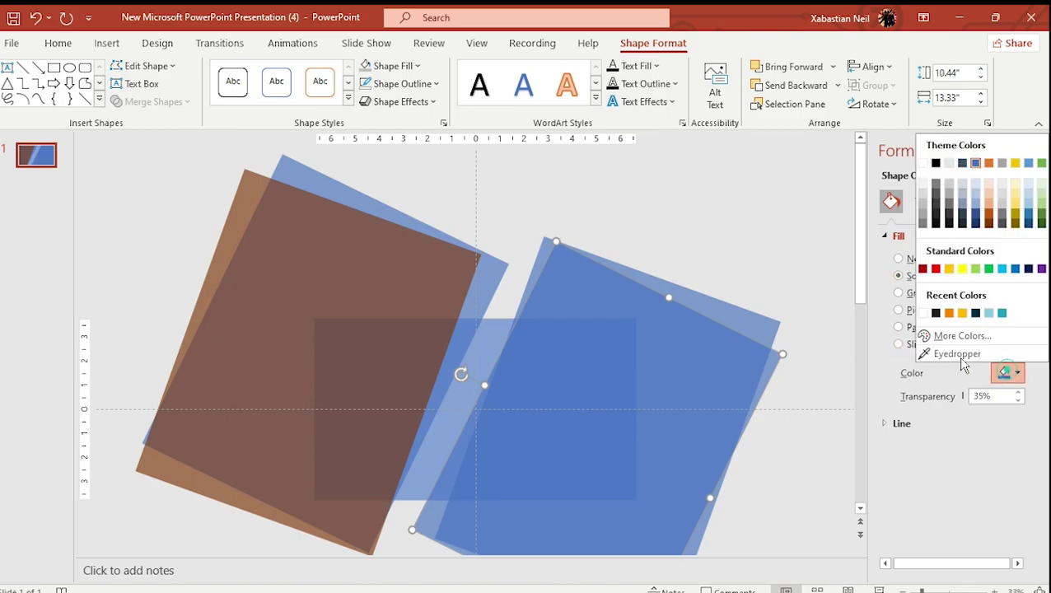
left_click(990, 230)
Step: Fill the rear tilted rectangle on each side of the diagonal band with standard yellow
left_click(714, 301)
left_click(1009, 374)
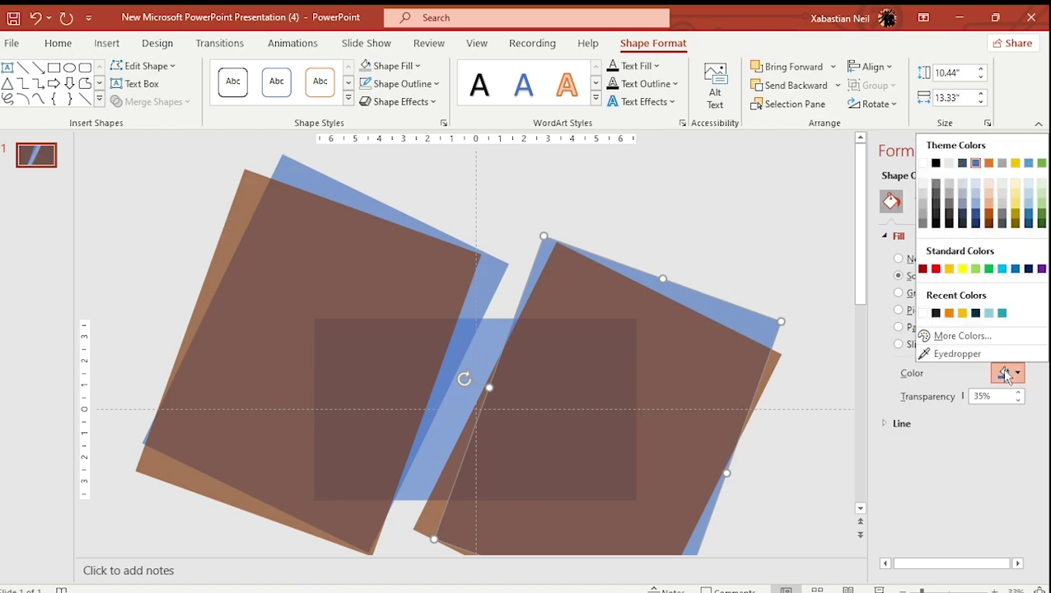
left_click(964, 270)
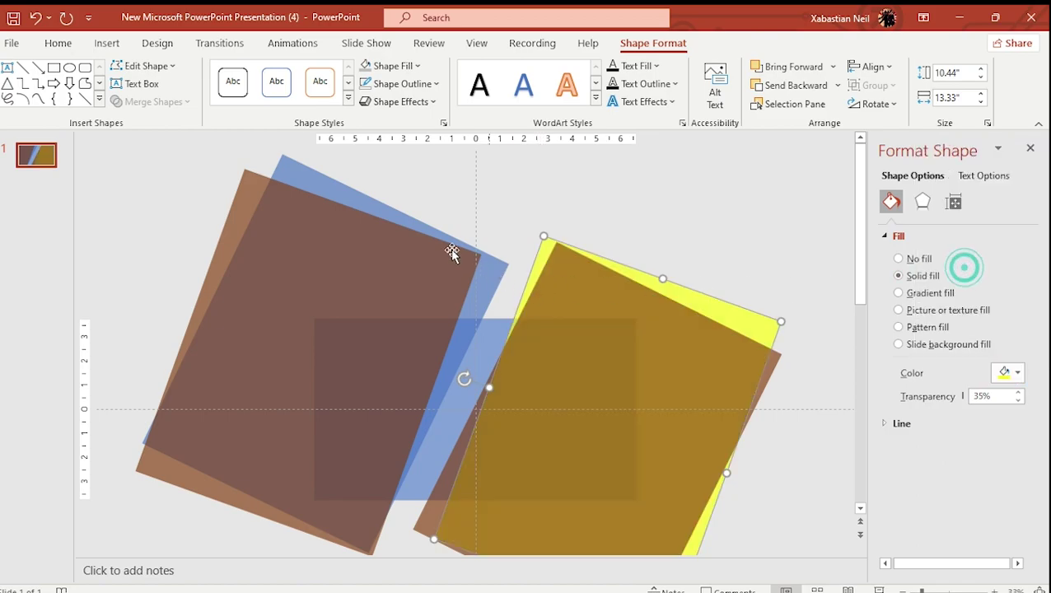
left_click(338, 192)
left_click(1012, 373)
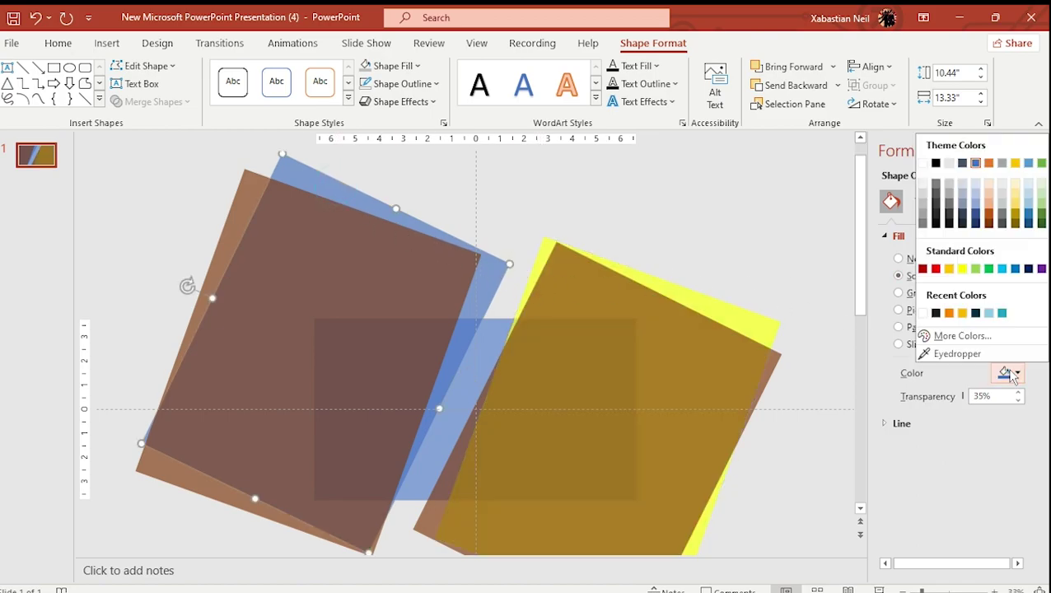
left_click(963, 269)
left_click(526, 339)
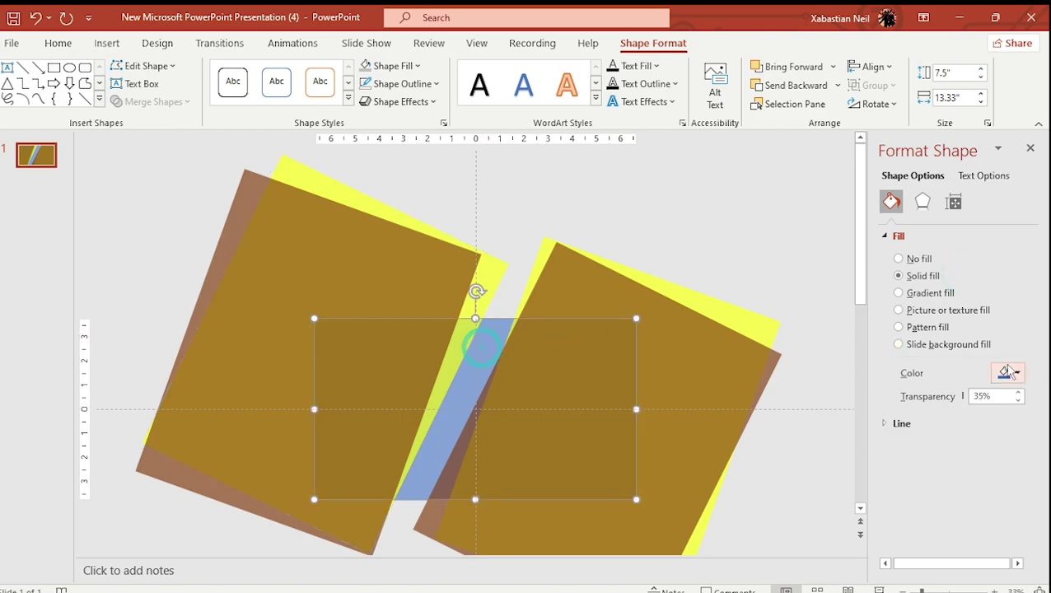
left_click(758, 178)
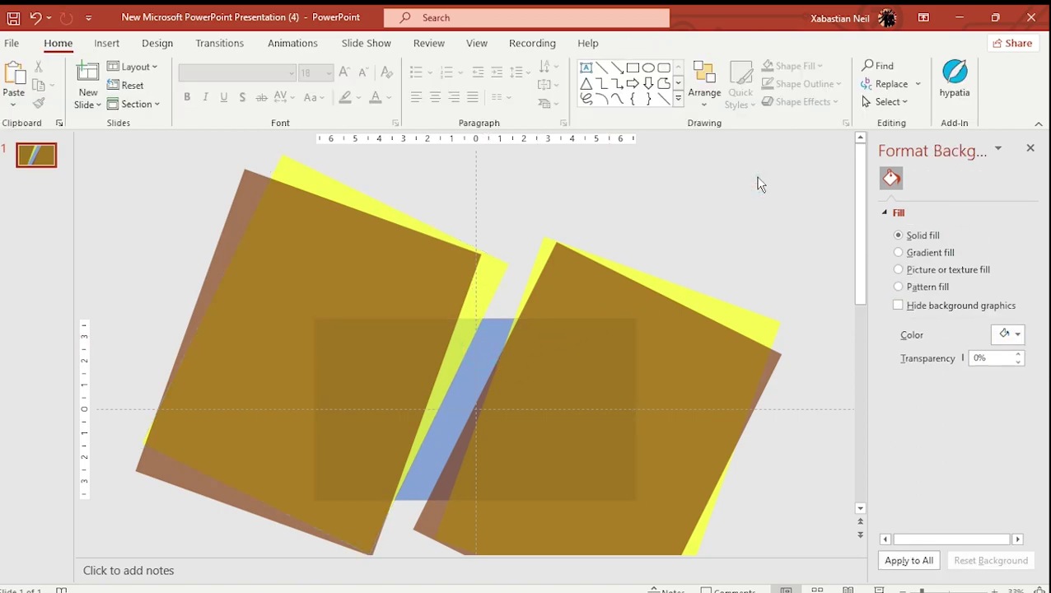
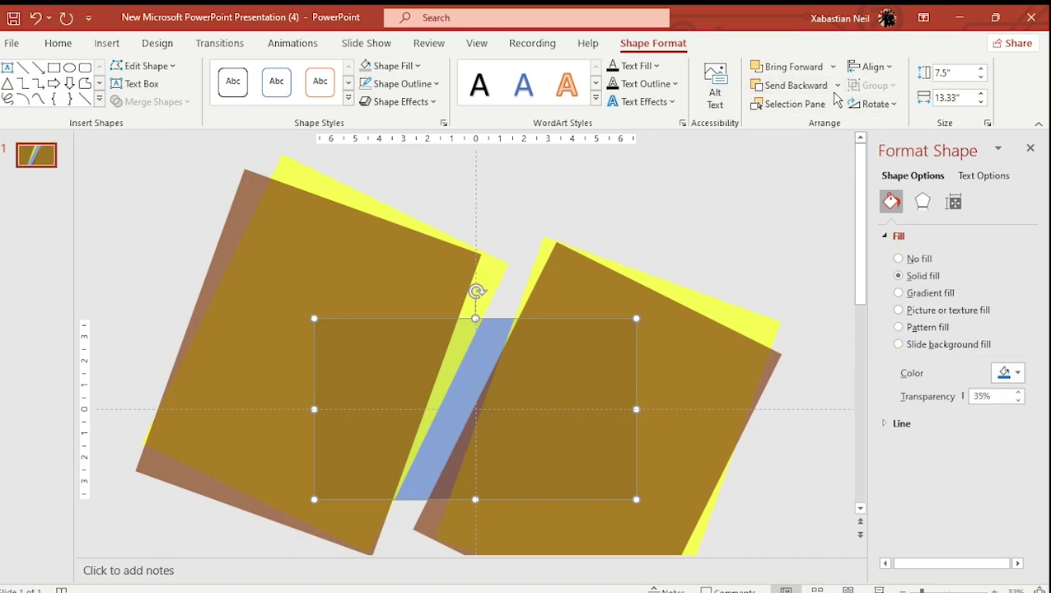
Step: Open the slide's background formatting and switch the background to a picture or texture fill
left_click(602, 199)
right_click(136, 244)
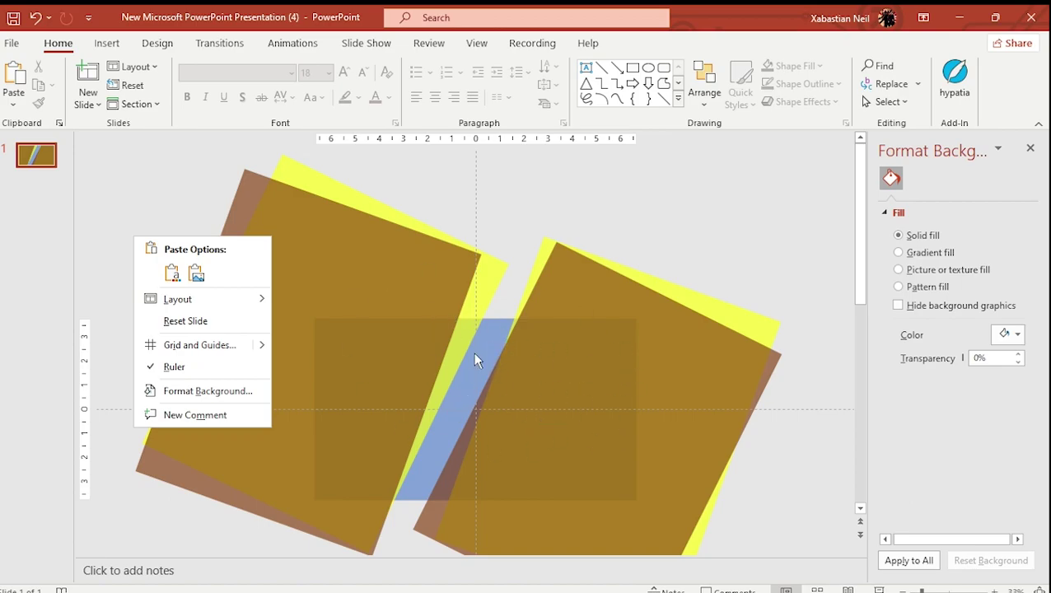
left_click(347, 314)
right_click(351, 313)
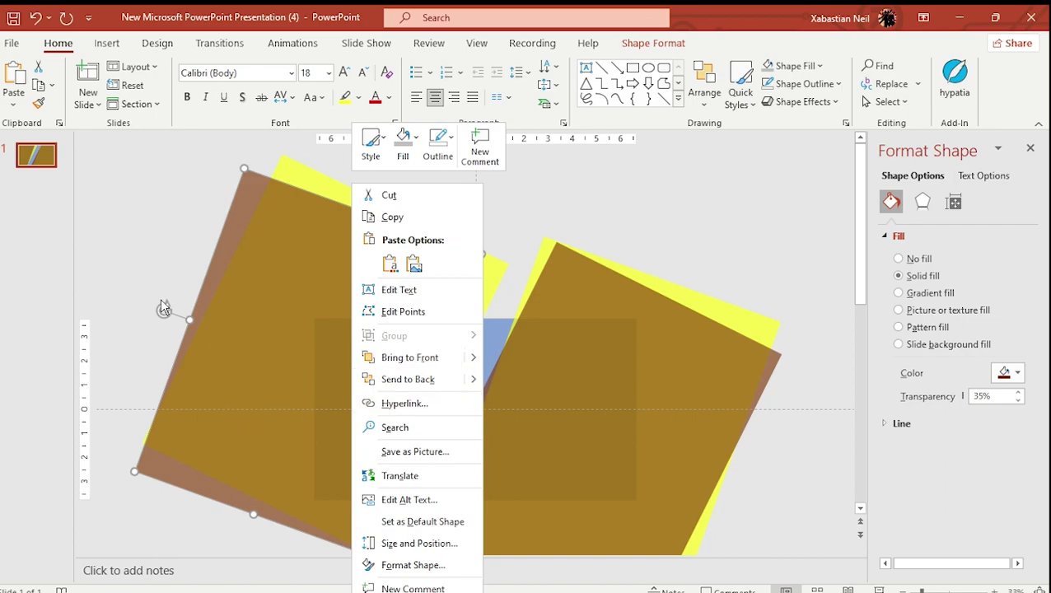
right_click(117, 231)
left_click(218, 395)
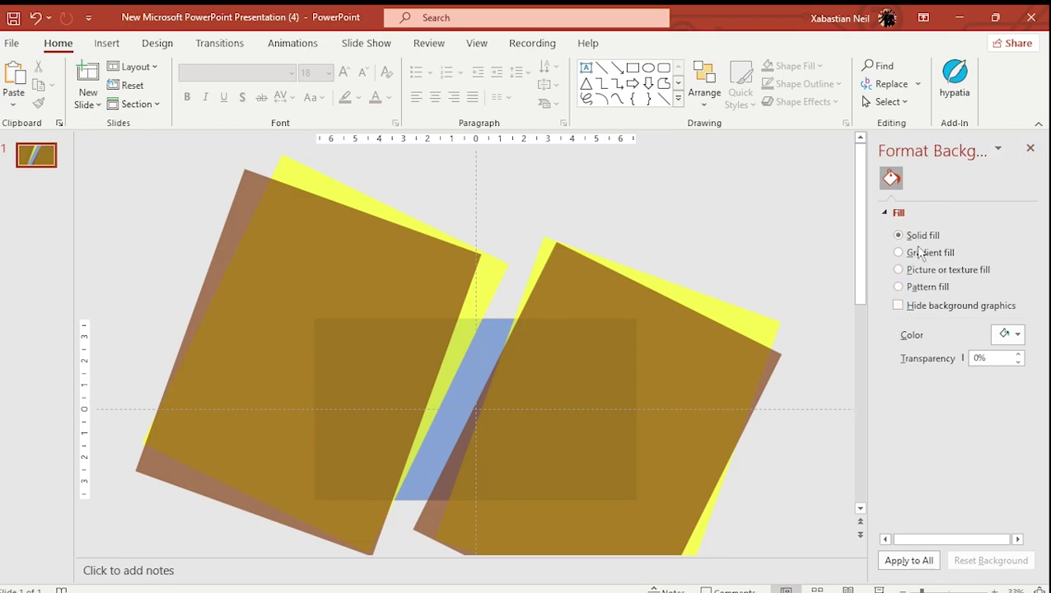
left_click(942, 272)
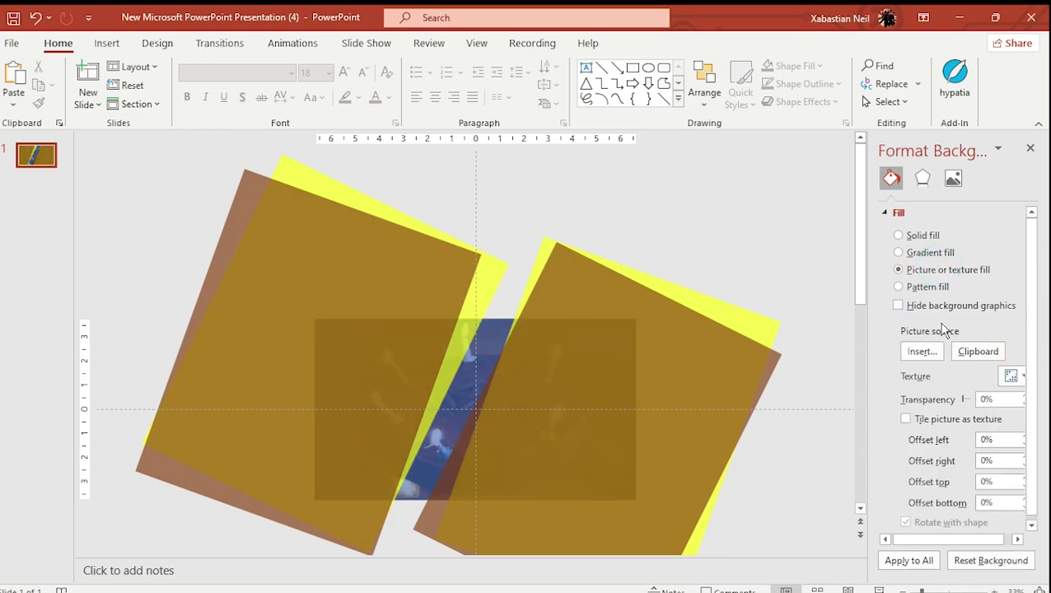
Step: Insert the orange sunset photo with silhouetted people from the online Beach pictures as the slide background
left_click(922, 351)
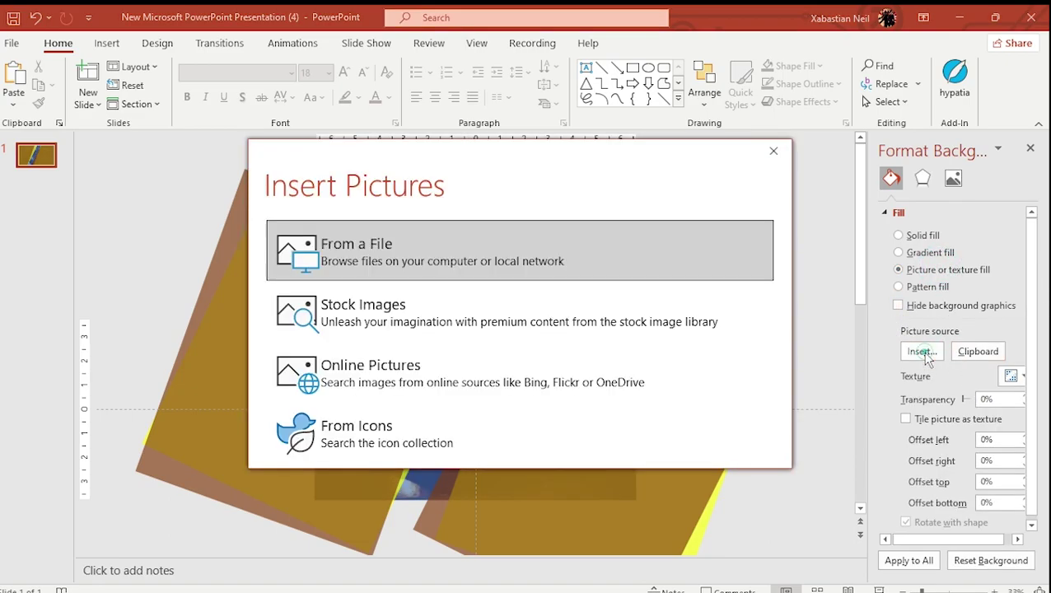
left_click(395, 384)
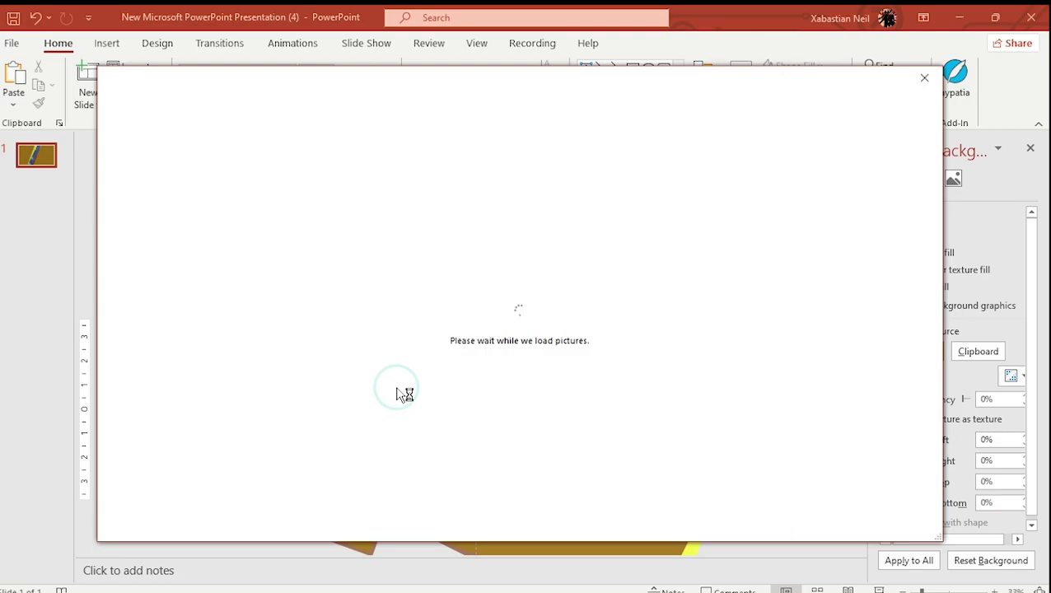
scroll(327, 336, "down", 1)
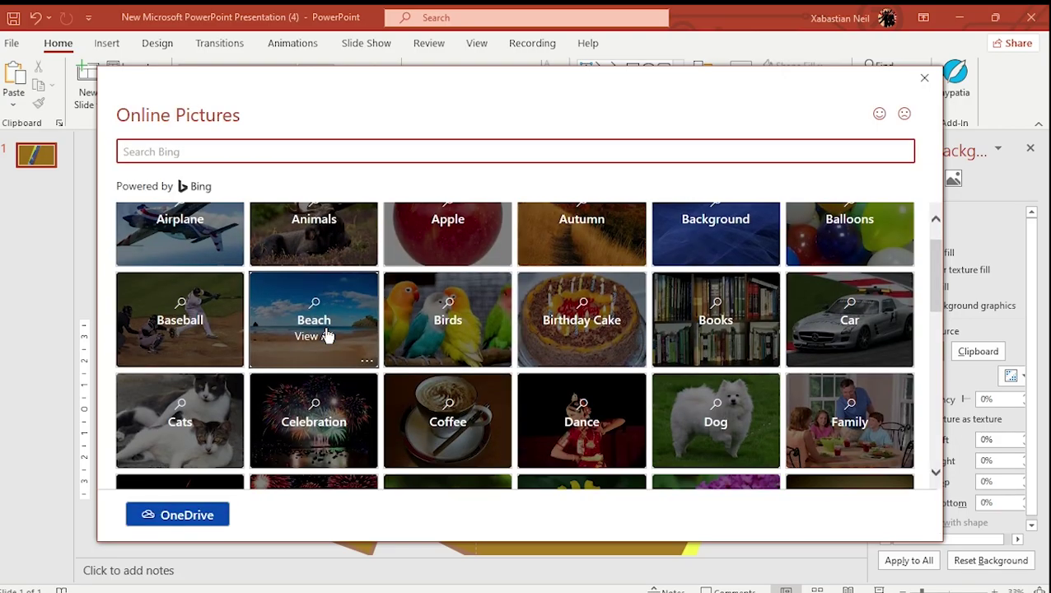
left_click(356, 330)
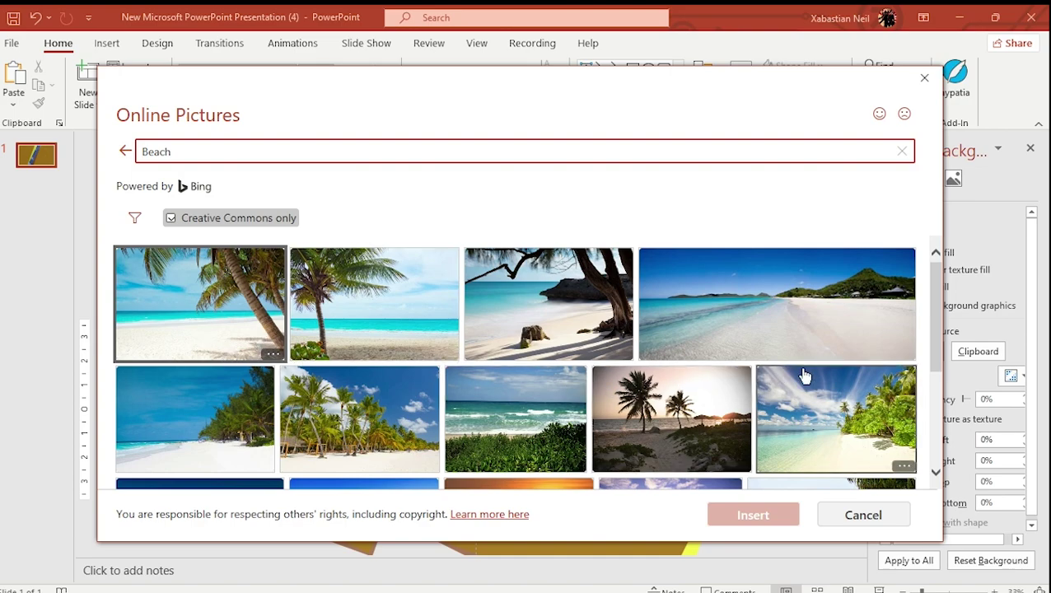
scroll(530, 423, "down", 3)
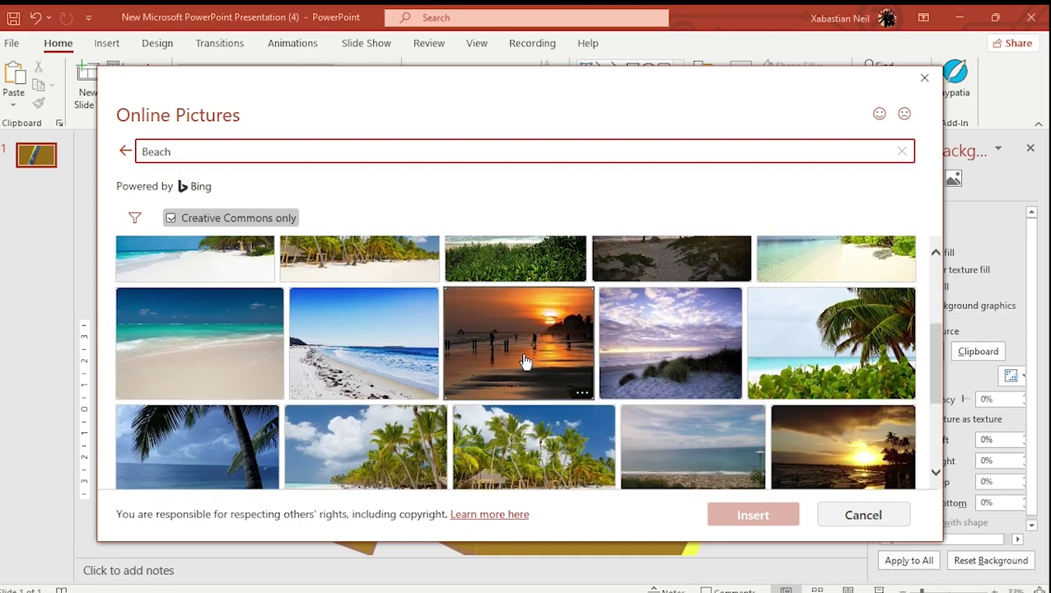
left_click(528, 362)
left_click(775, 513)
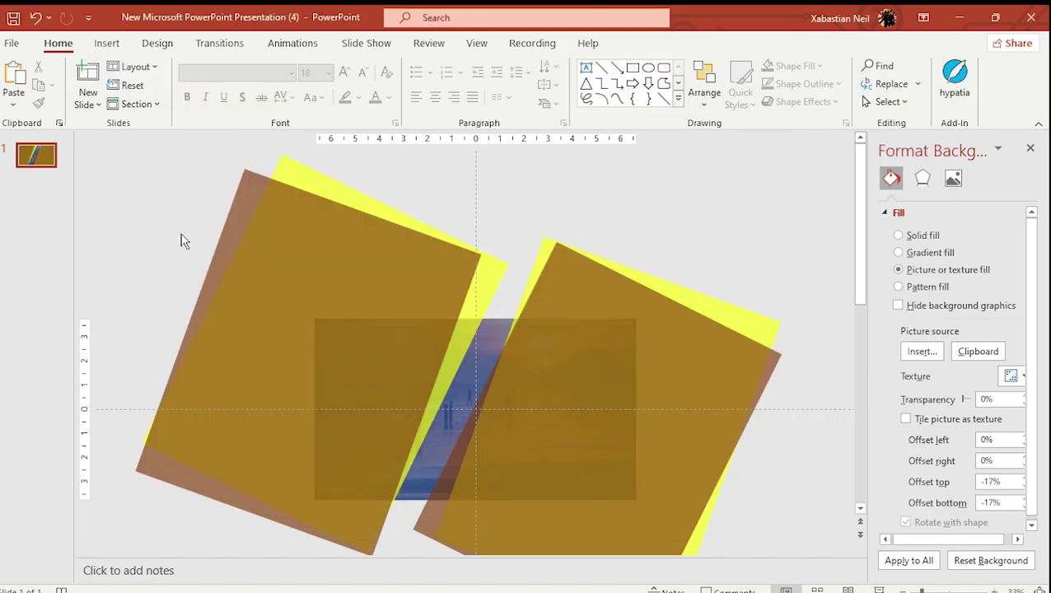
Step: Give the slide-sized rectangle behind the tilted shapes a slide background fill
left_click_drag(179, 196, 833, 587)
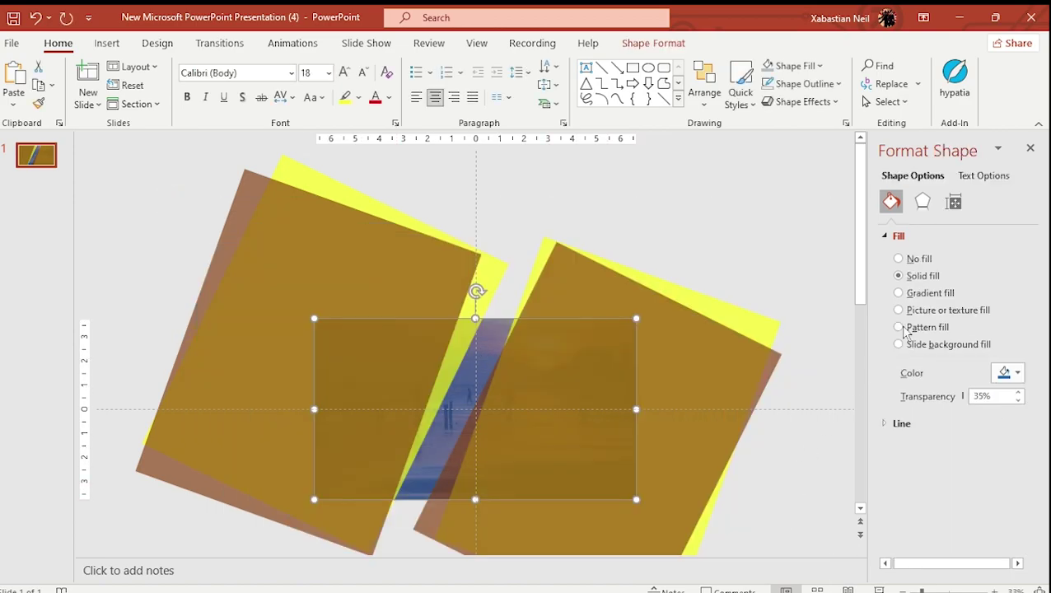
left_click(935, 346)
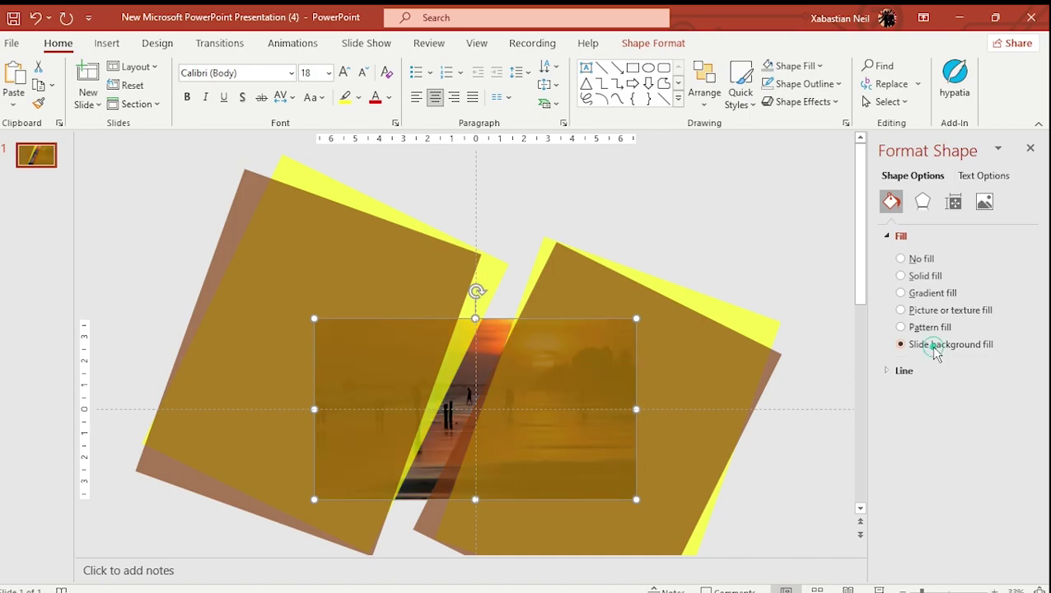
left_click(774, 286)
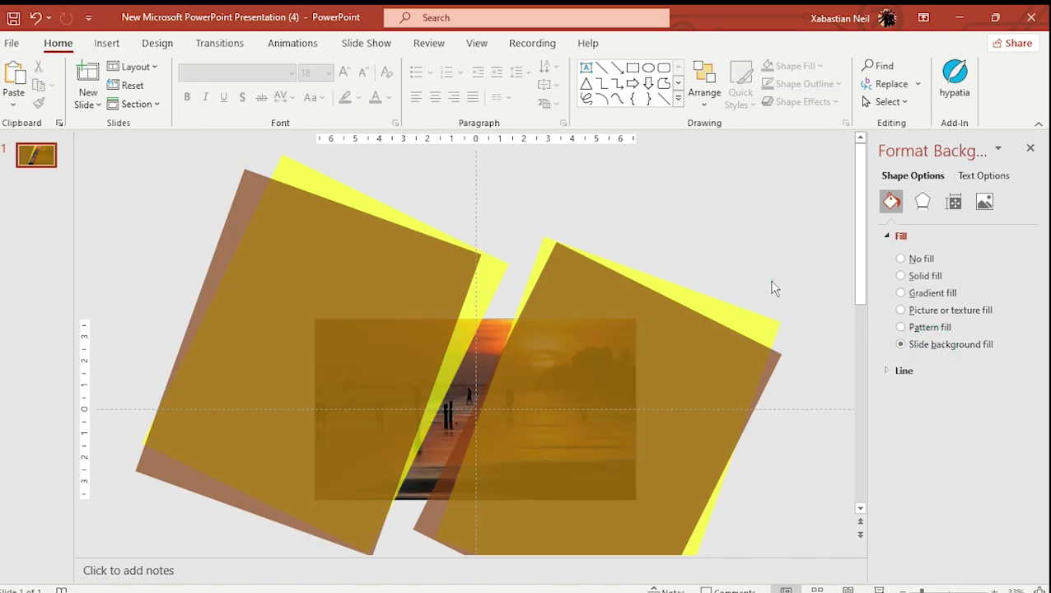